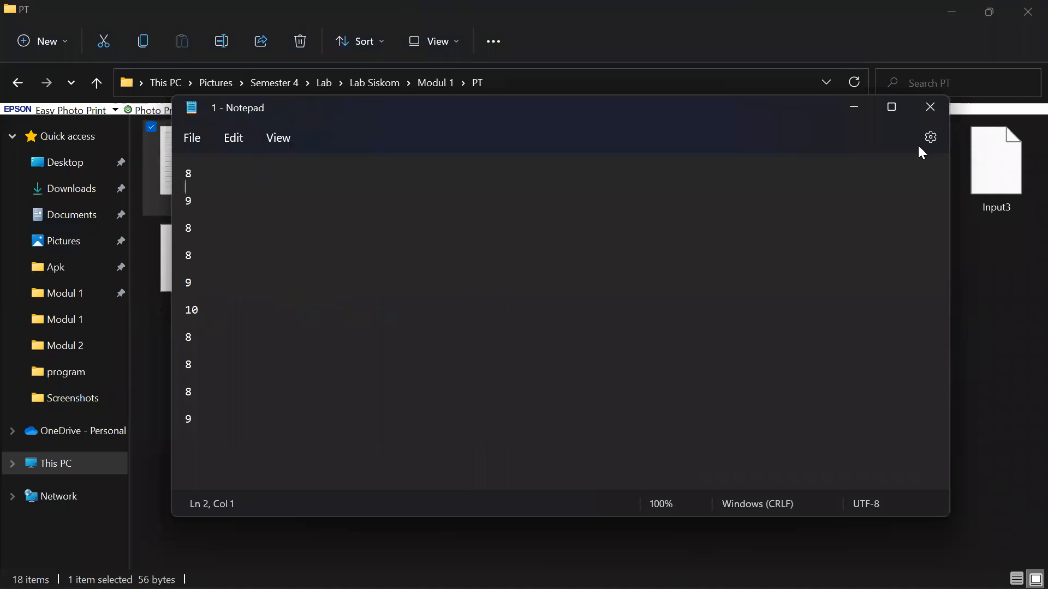
# Close the text file 1 and compare the files in the PT folder with the activity-time table on slide 8 in PowerPoint.
pyautogui.click(941, 114)
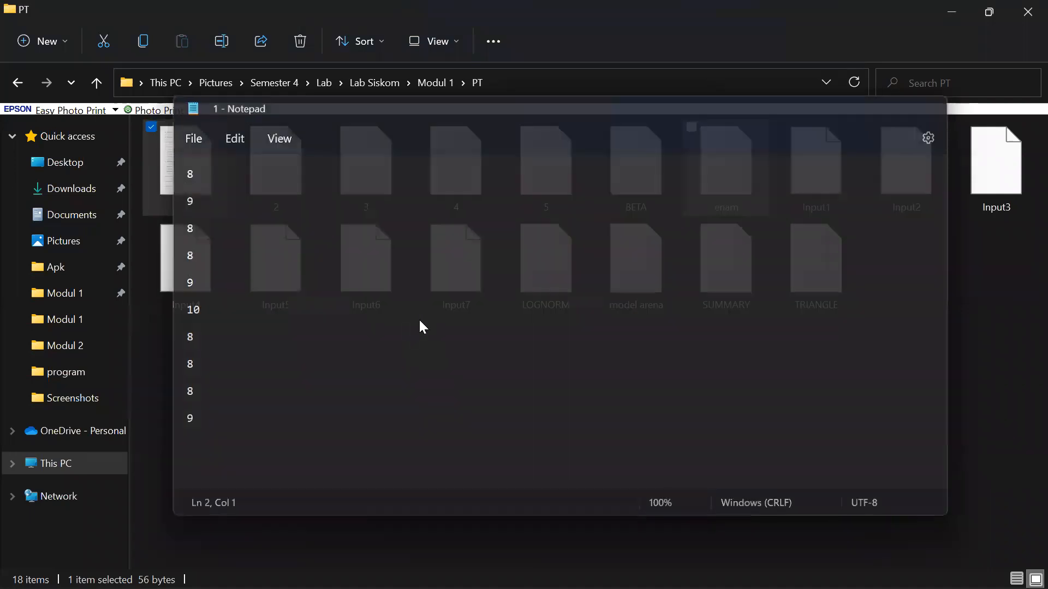
pyautogui.hotkey('alt', 'Tab')
pyautogui.click(526, 256)
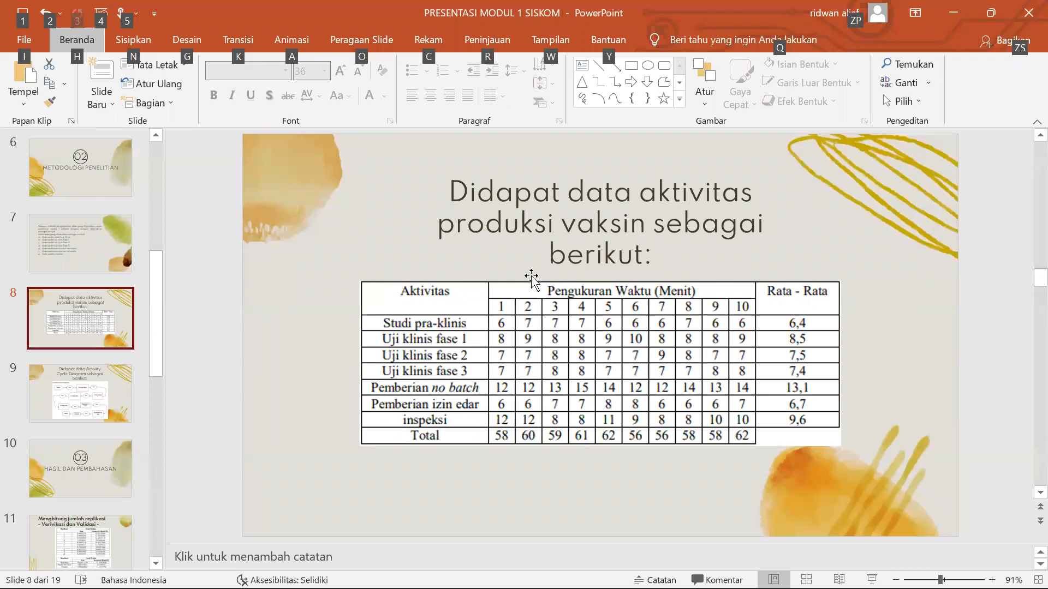
pyautogui.hotkey('alt', 'Tab')
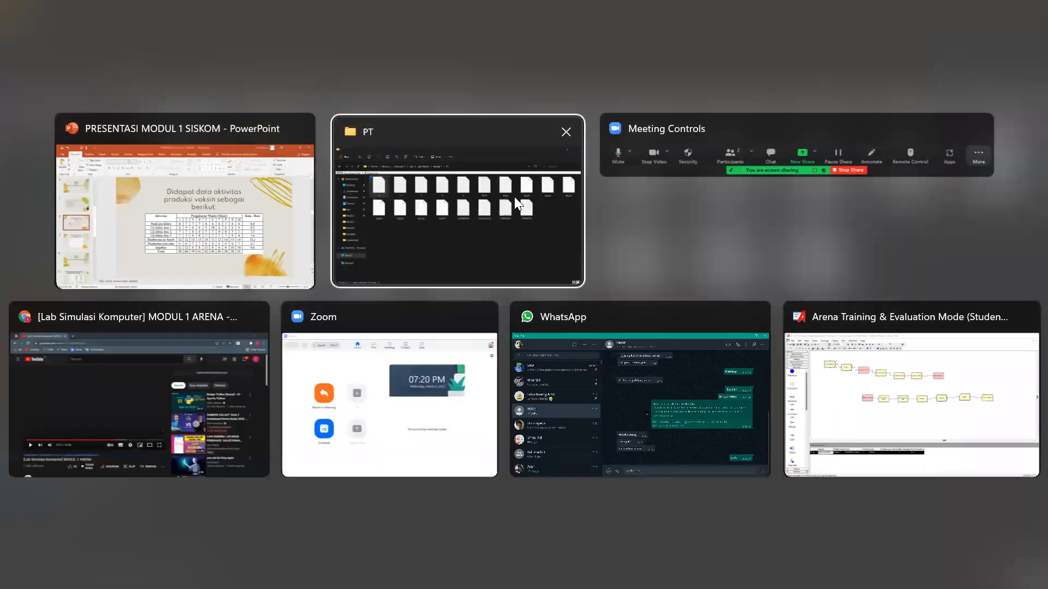
pyautogui.click(514, 197)
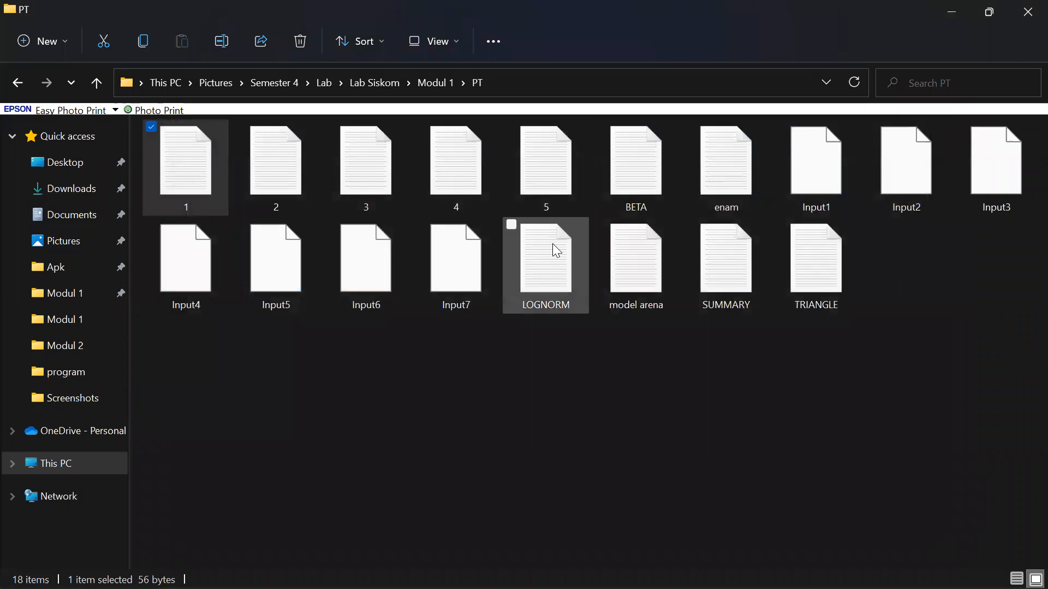
pyautogui.hotkey('alt', 'Tab')
pyautogui.click(475, 252)
pyautogui.press('alt')
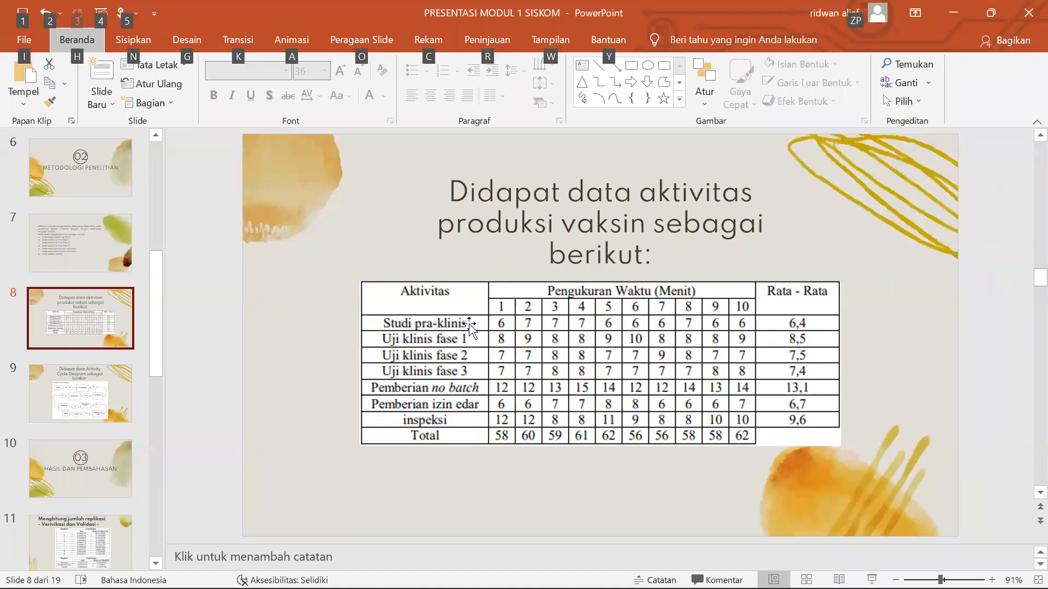
pyautogui.hotkey('alt', 'Tab')
pyautogui.click(519, 232)
pyautogui.press('Tab')
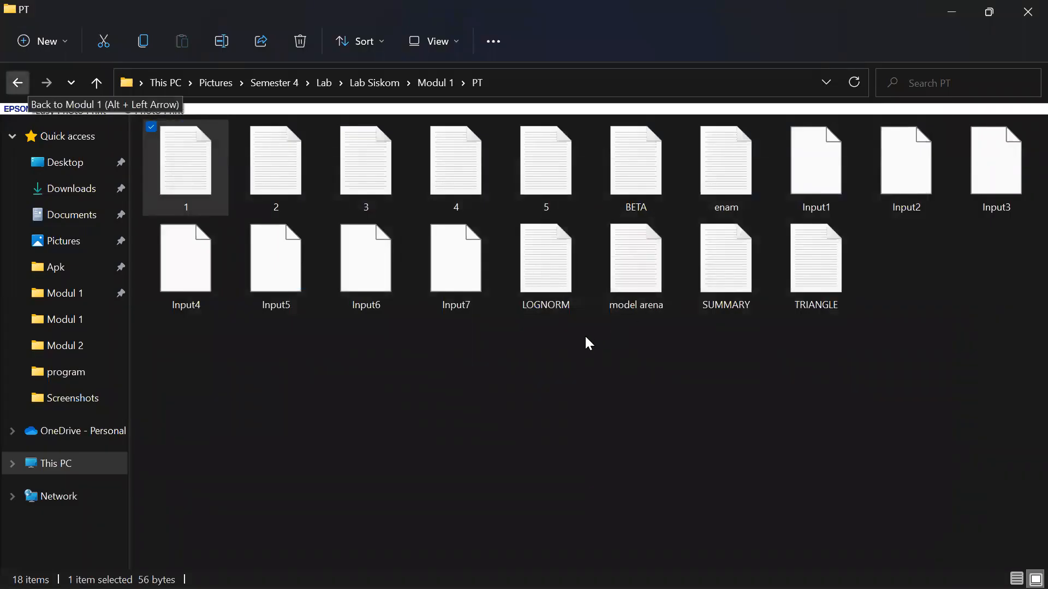
# Switch to the Arena window containing the vaccine production flowchart.
pyautogui.hotkey('alt', 'Tab')
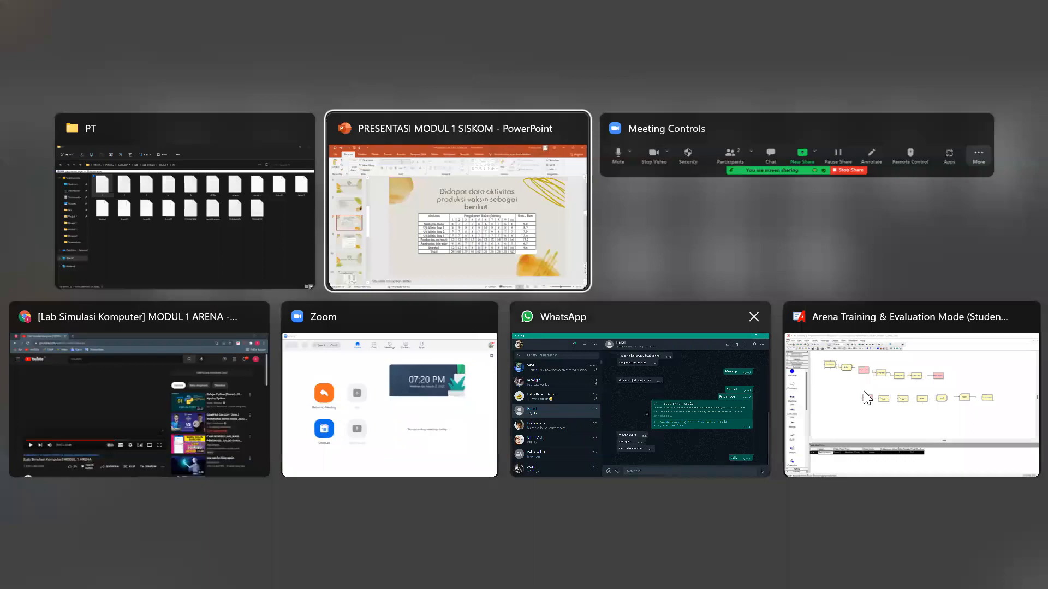
pyautogui.click(873, 389)
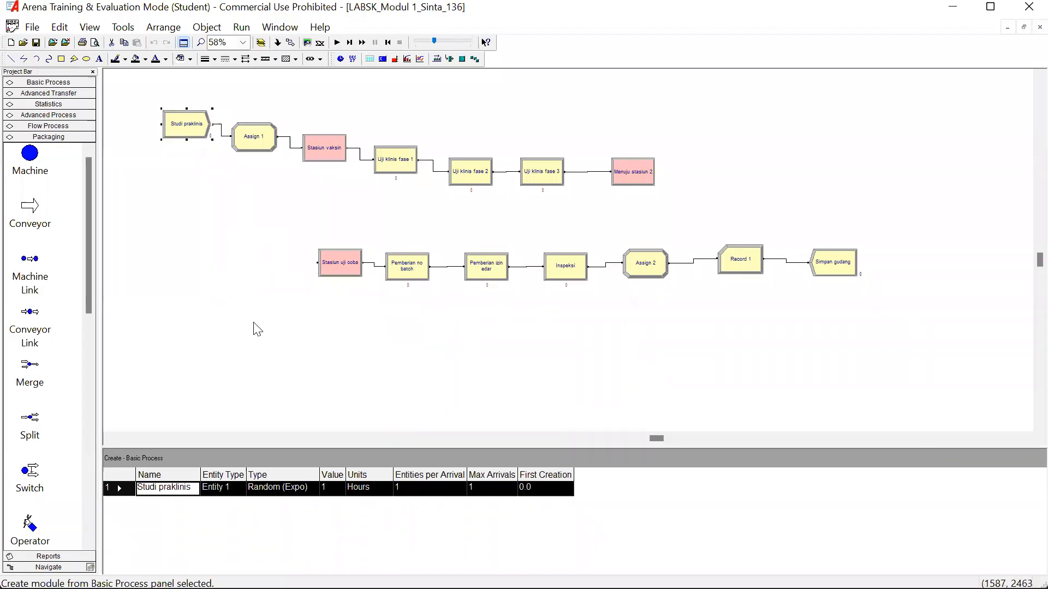
pyautogui.click(182, 185)
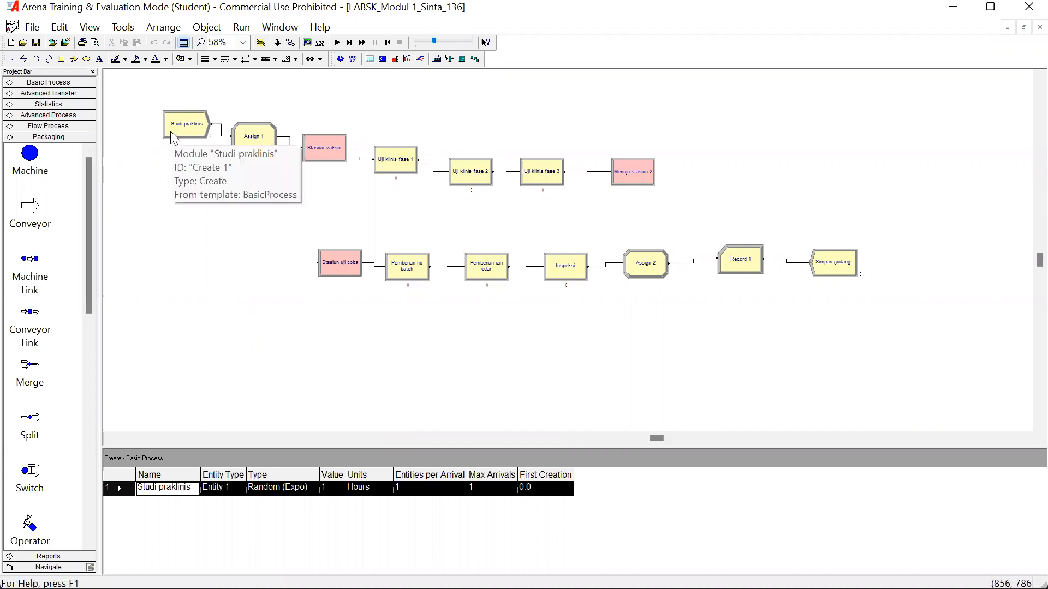
# Place a Basic Process Create module below the Studi praklinis module.
pyautogui.click(75, 83)
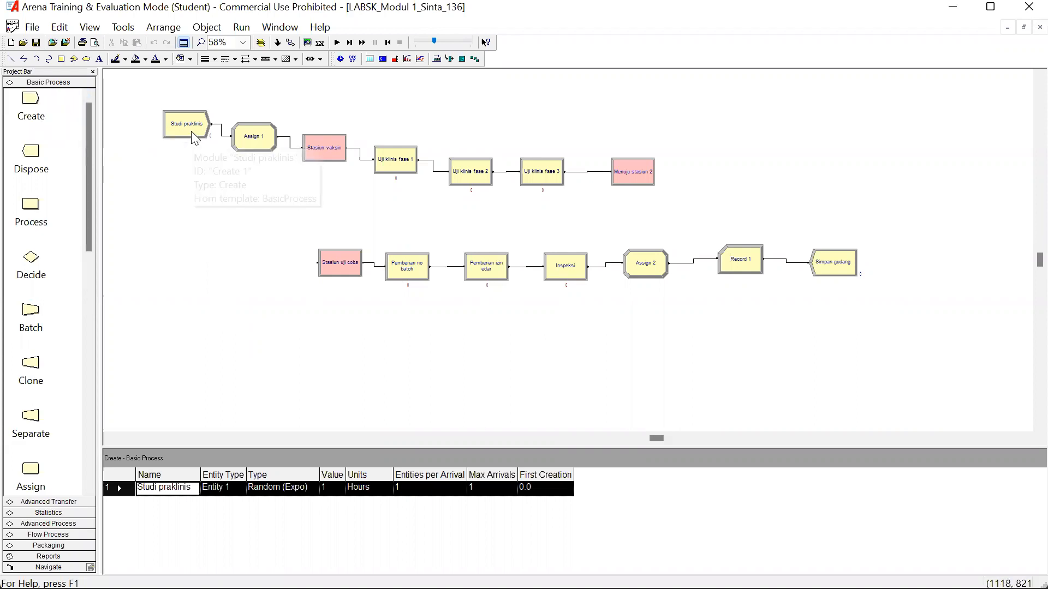
pyautogui.moveTo(34, 107); pyautogui.dragTo(171, 184)
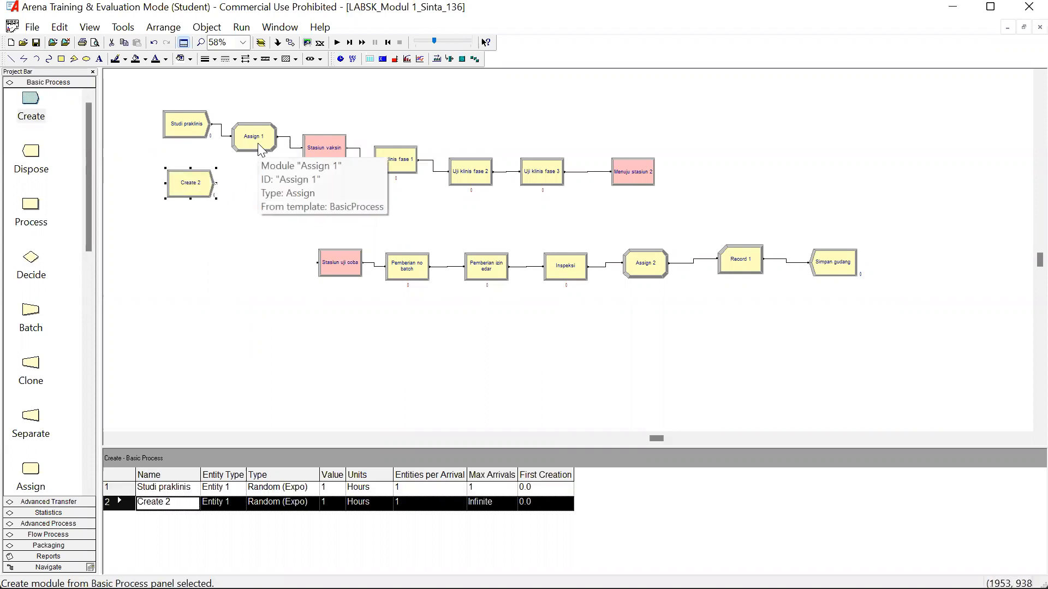
# Look through the Basic Process, Advanced Transfer and Advanced Process modules, and delete the extra Create module below Studi praklinis.
pyautogui.scroll(-2, 57, 267)
pyautogui.scroll(-3, 55, 265)
pyautogui.scroll(5, 63, 328)
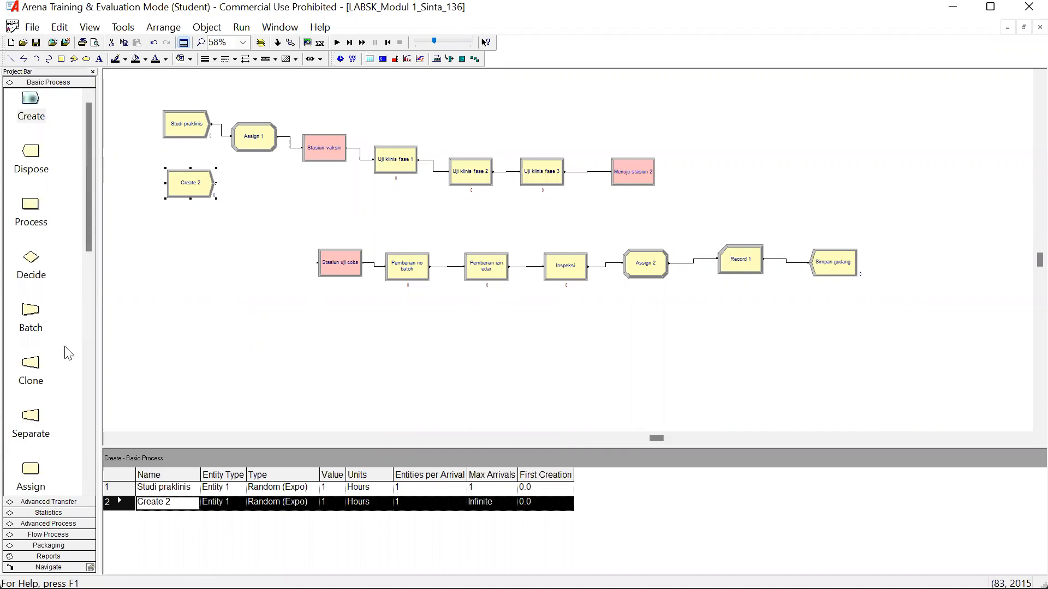
pyautogui.click(69, 503)
pyautogui.scroll(-5, 32, 352)
pyautogui.scroll(-6, 33, 354)
pyautogui.scroll(10, 40, 344)
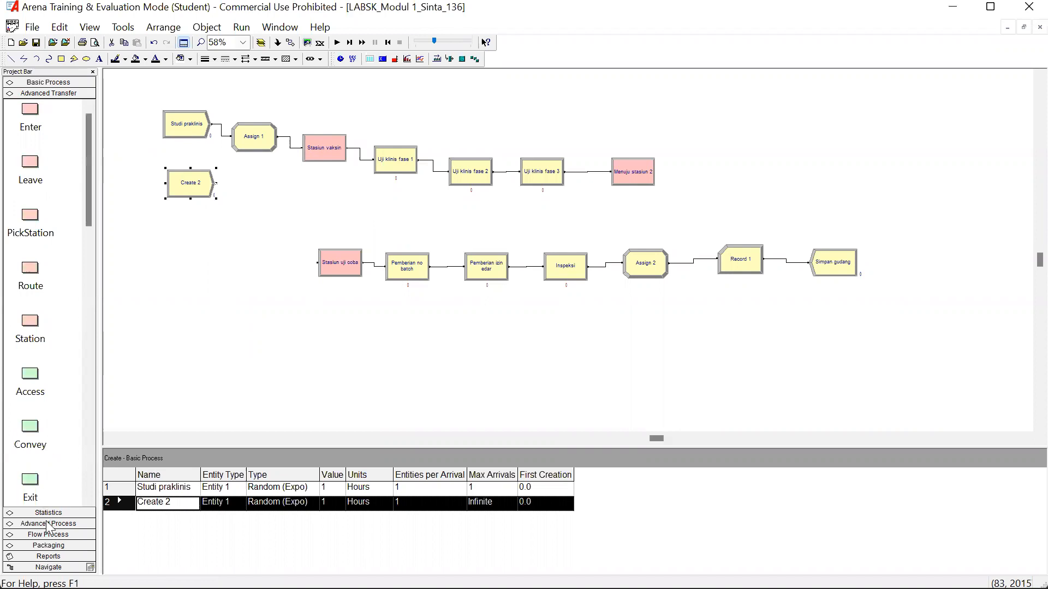
pyautogui.click(63, 525)
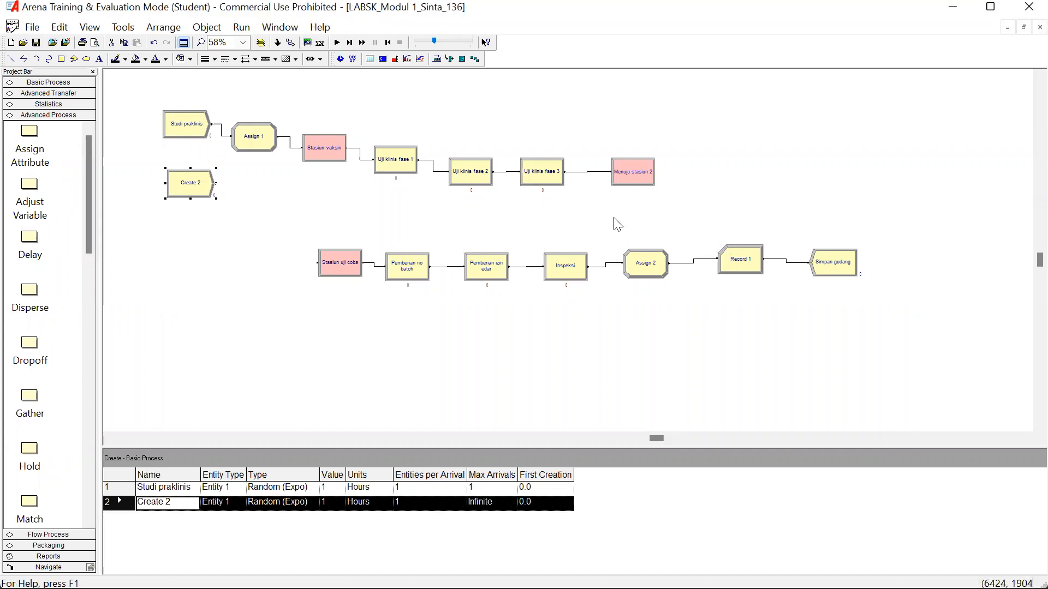
pyautogui.click(77, 94)
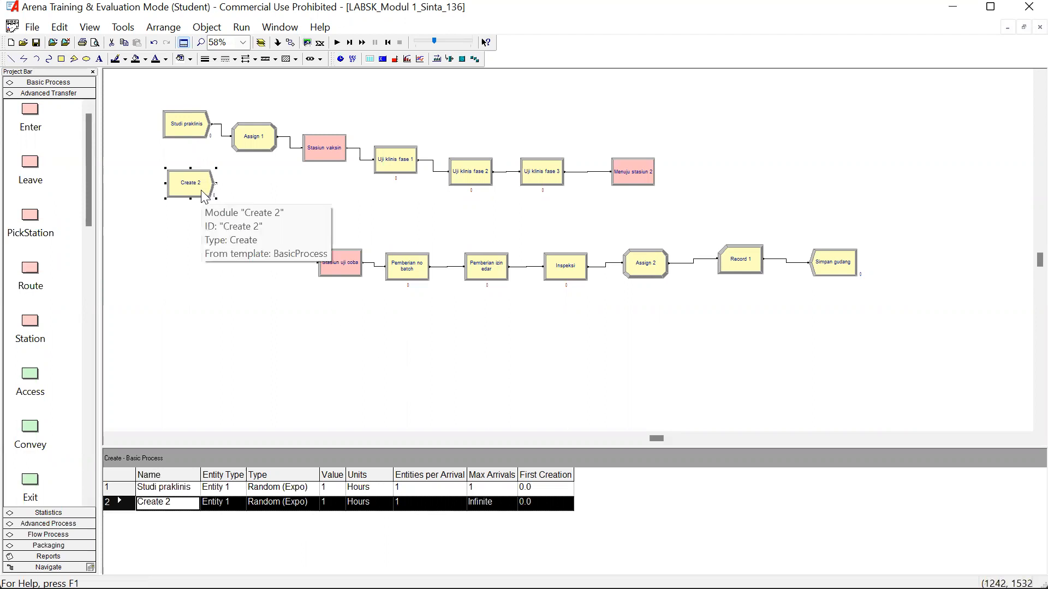
pyautogui.press('Delete')
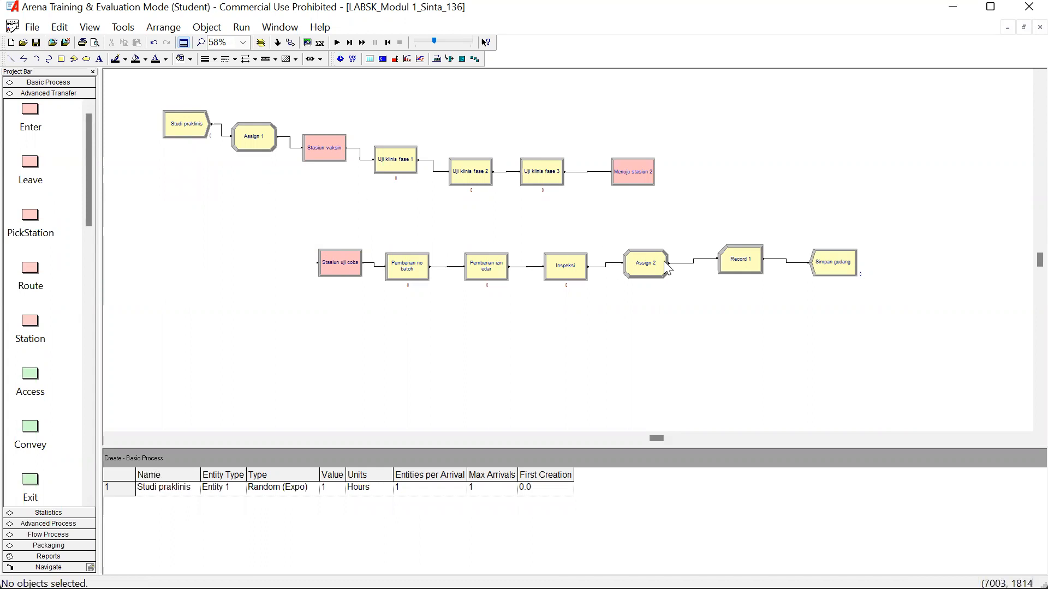
# Review the Studi praklinis Create module's entity and time-between-arrivals settings, and close them unchanged.
pyautogui.click(195, 135)
pyautogui.rightClick(195, 136)
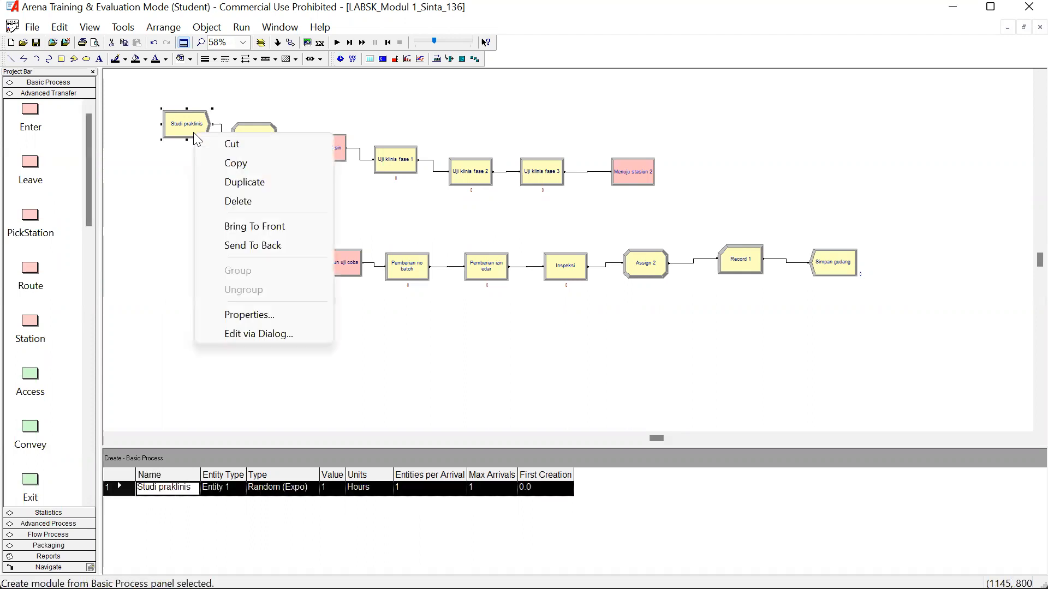
pyautogui.click(286, 334)
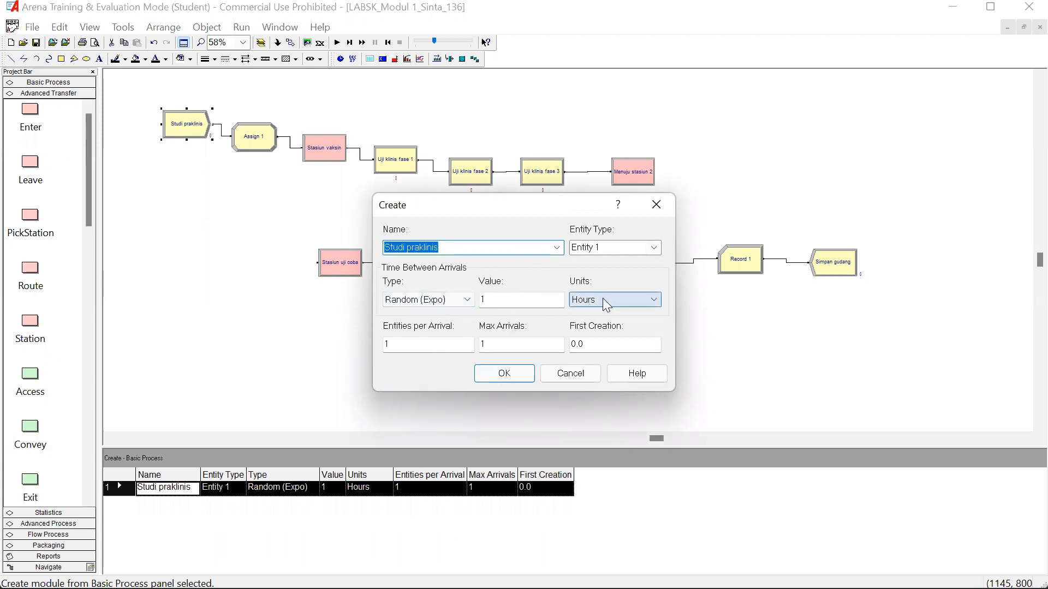
pyautogui.click(653, 214)
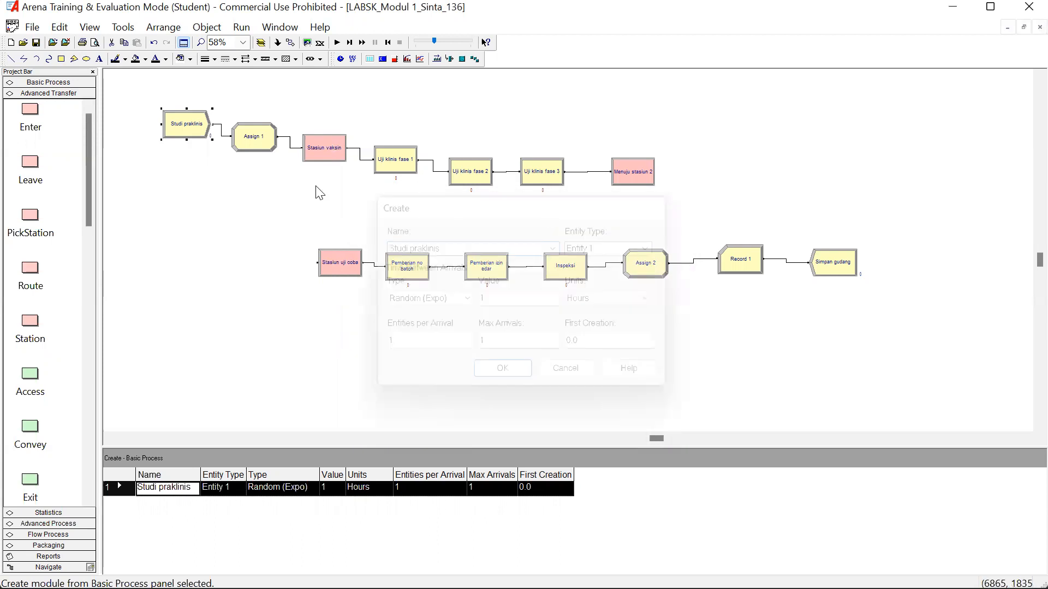
# Review the assignments of the Assign 1 module and the options for a new assignment without adding one.
pyautogui.click(269, 146)
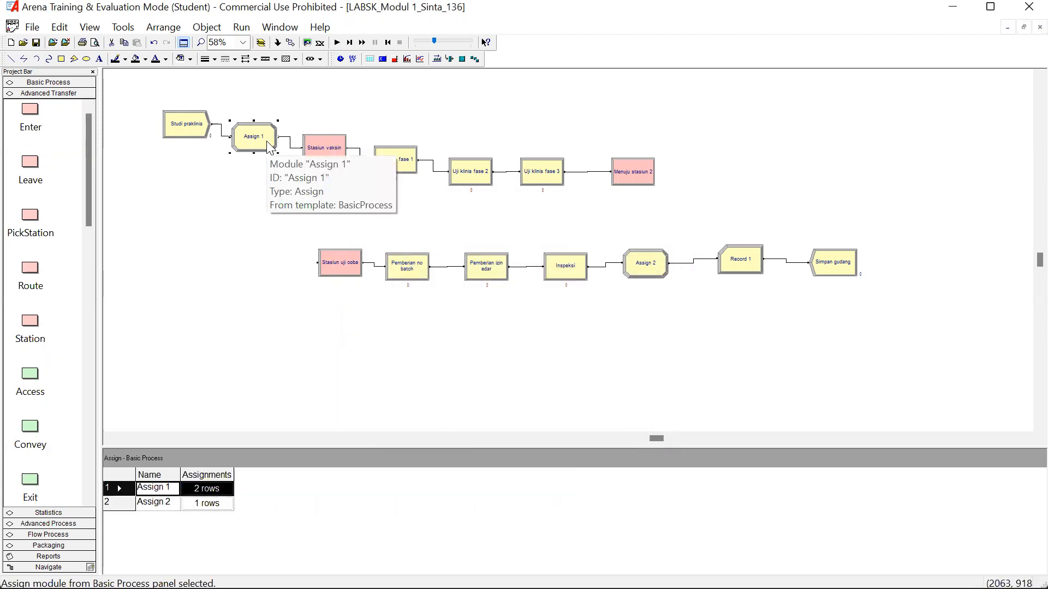
pyautogui.rightClick(270, 148)
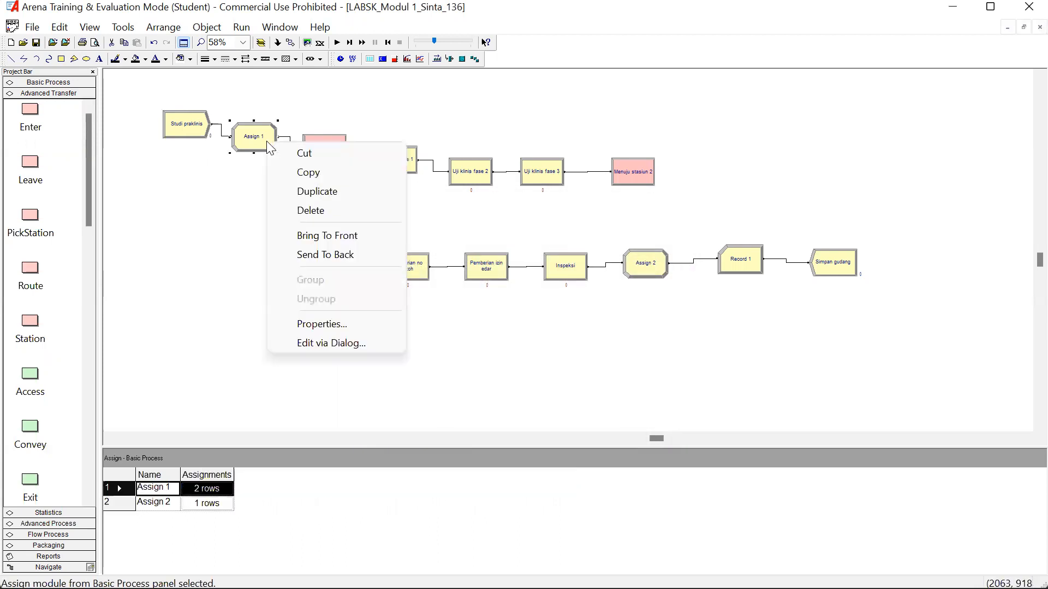
pyautogui.click(351, 345)
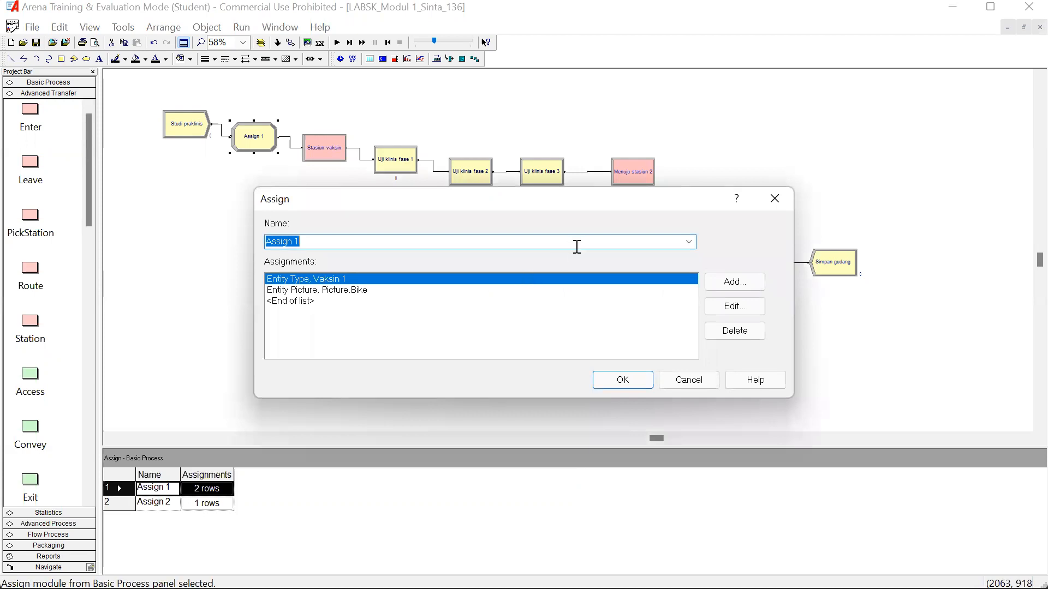
pyautogui.click(722, 282)
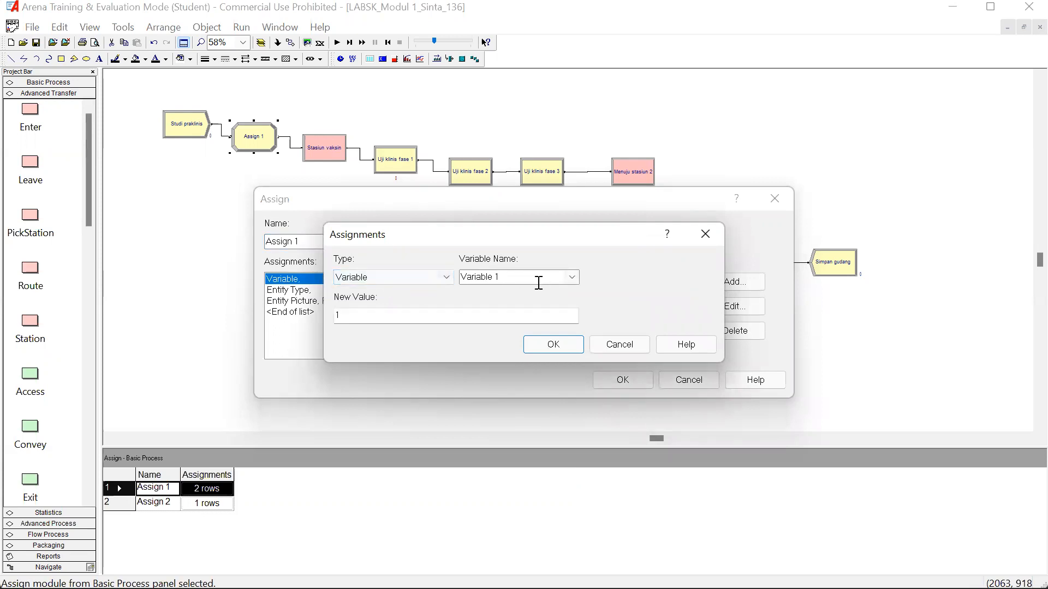
pyautogui.click(716, 234)
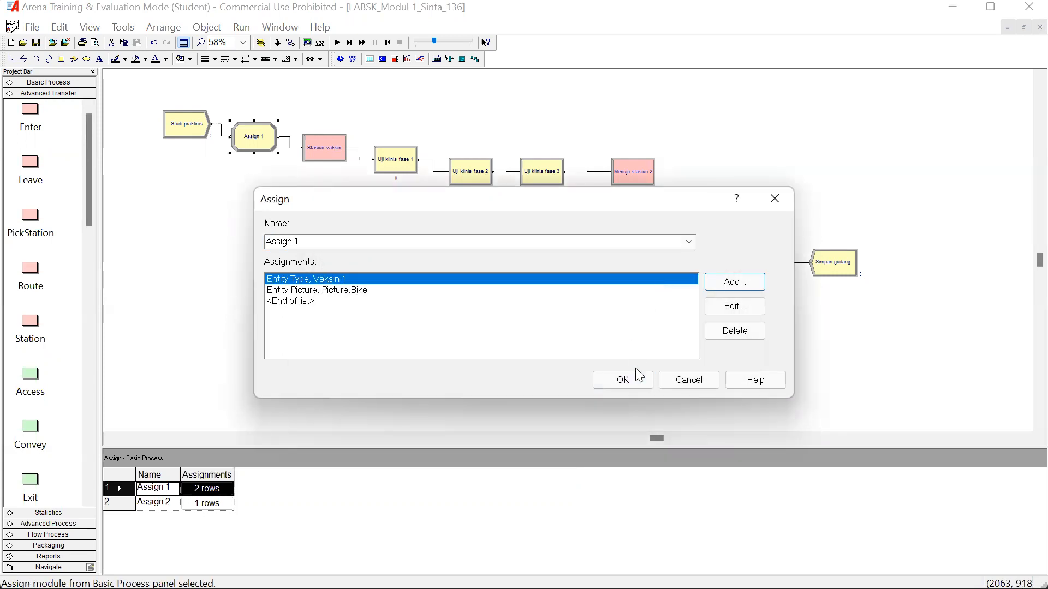
pyautogui.click(773, 201)
# Review the name, station type and station name settings of the Stasiun vaksin module.
pyautogui.click(339, 166)
pyautogui.rightClick(336, 155)
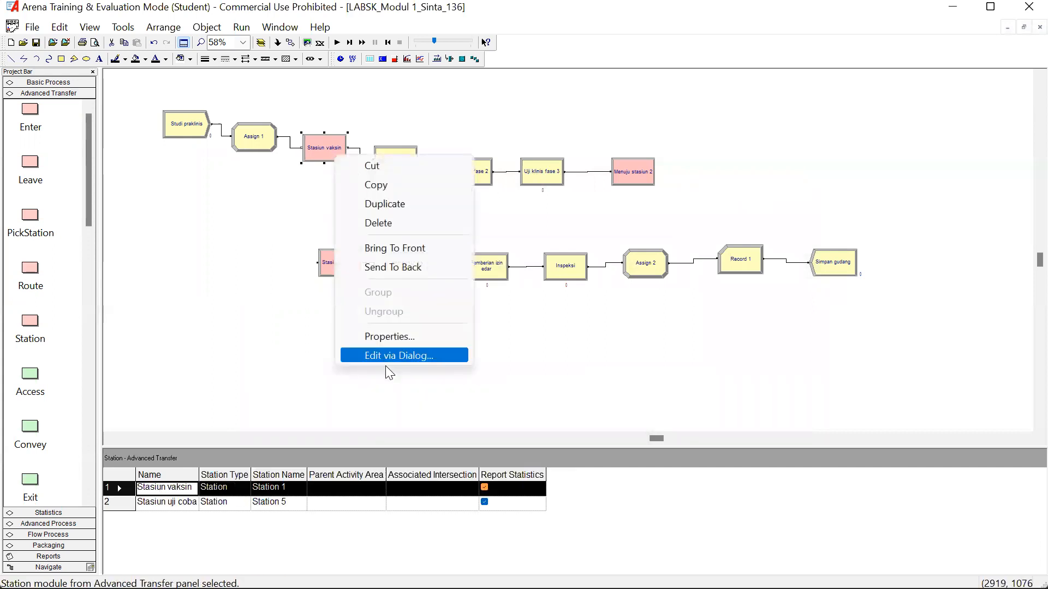
pyautogui.click(398, 355)
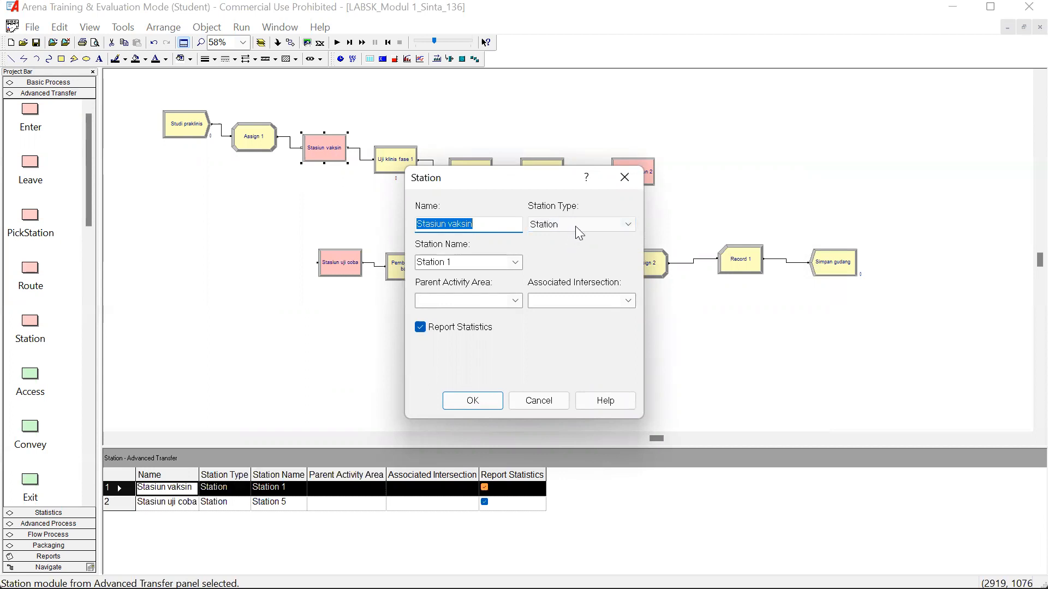
pyautogui.click(625, 179)
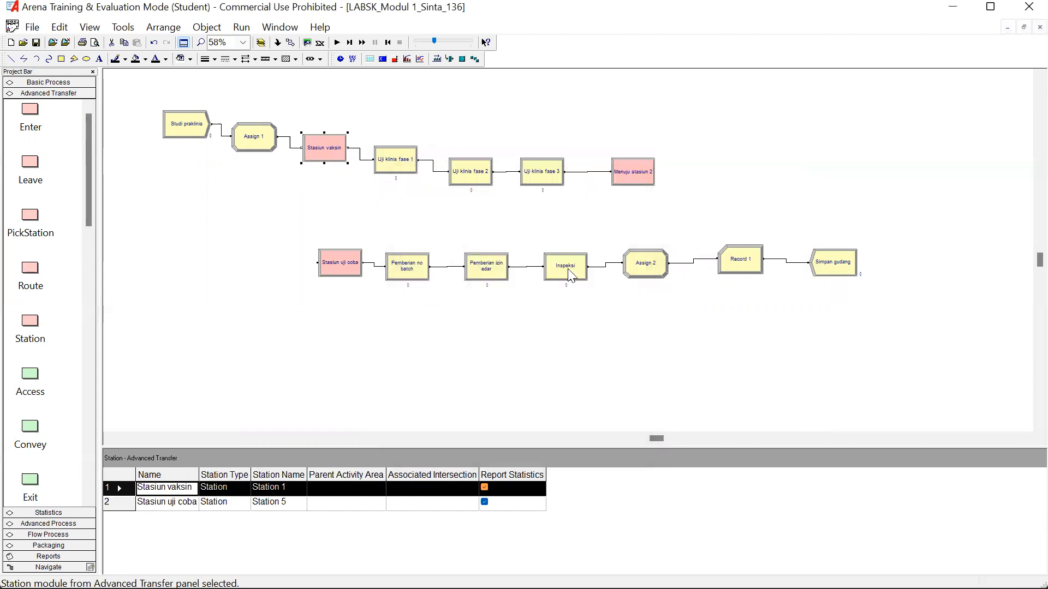
# Review the action, delay type, units and expression of the Uji klinis fase 1 process without changing them.
pyautogui.click(411, 173)
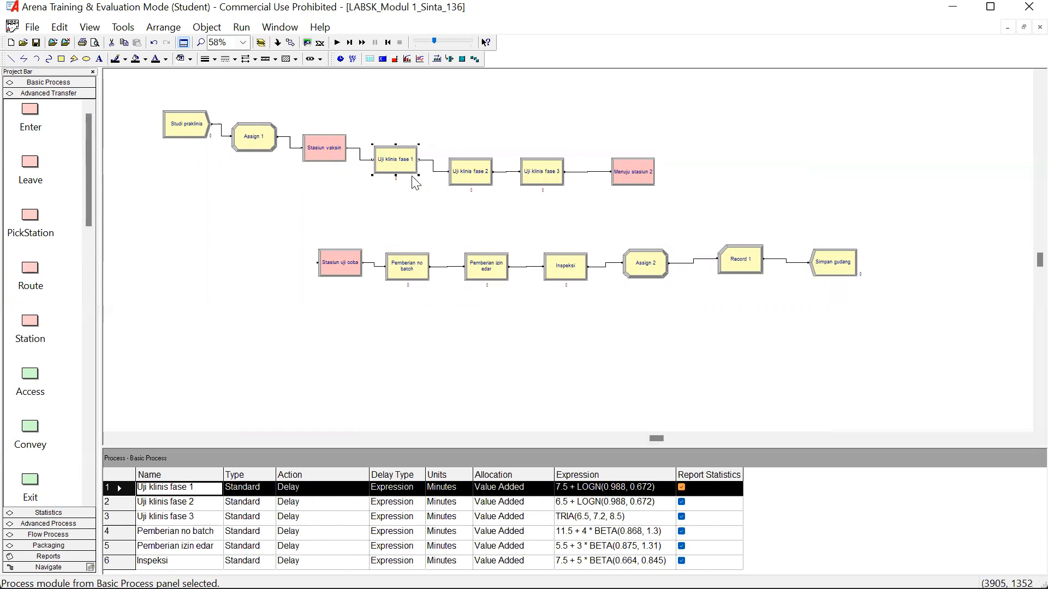
pyautogui.rightClick(411, 177)
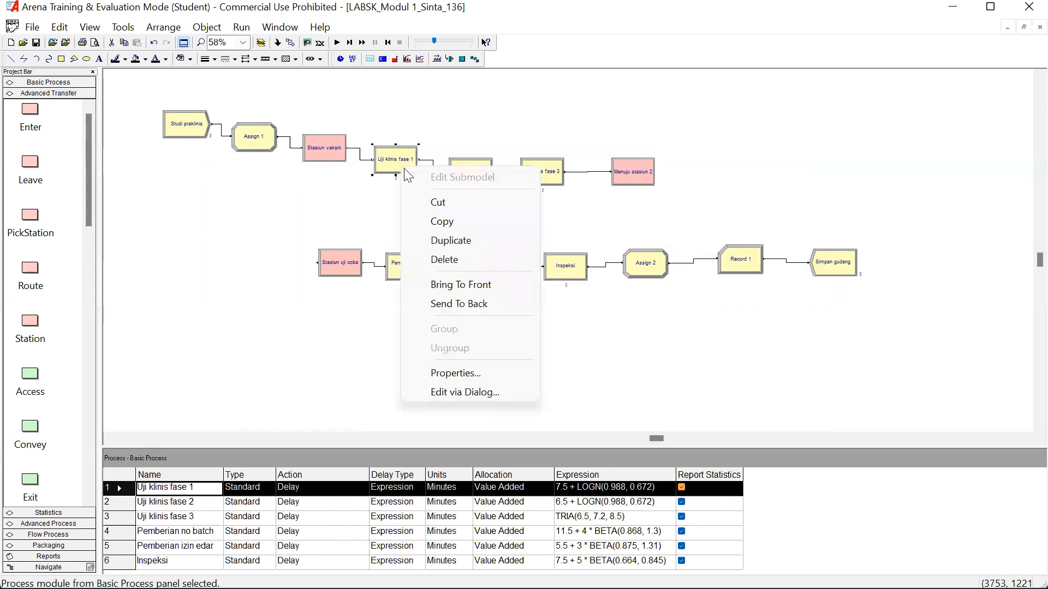
pyautogui.click(506, 387)
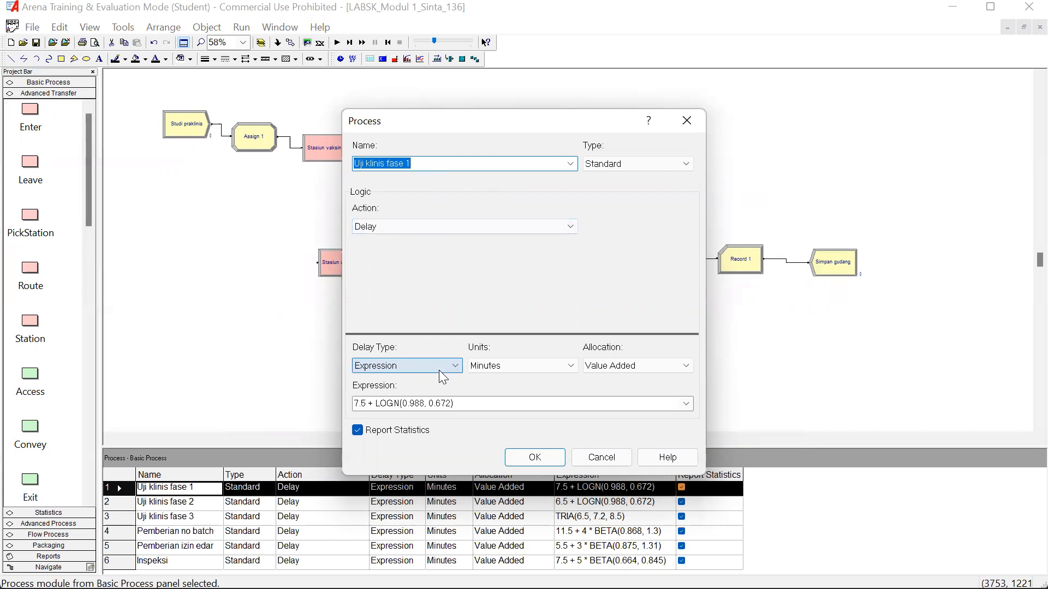
pyautogui.click(519, 368)
pyautogui.click(519, 368)
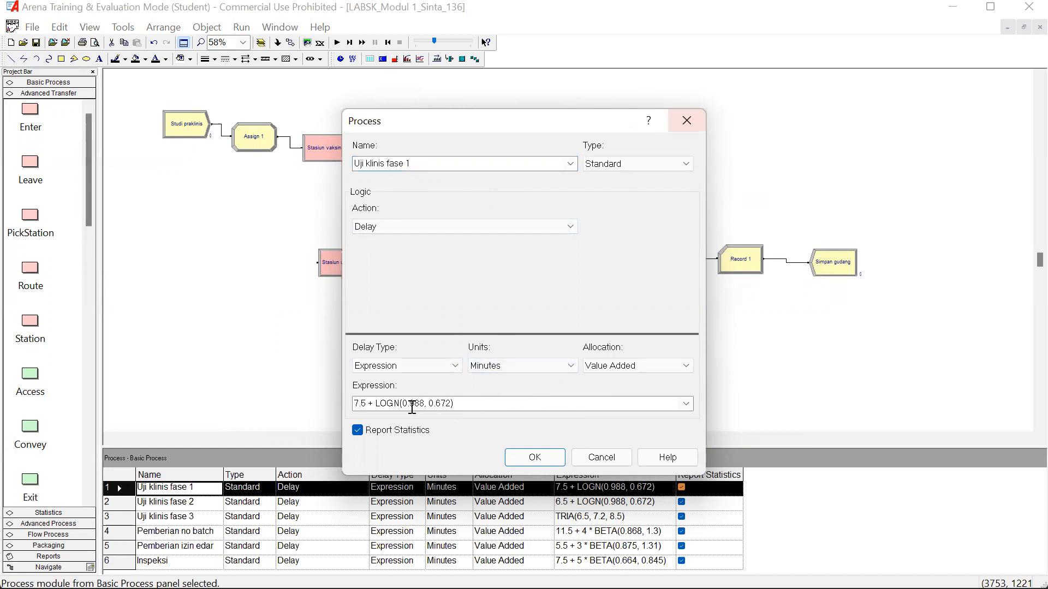
pyautogui.click(687, 120)
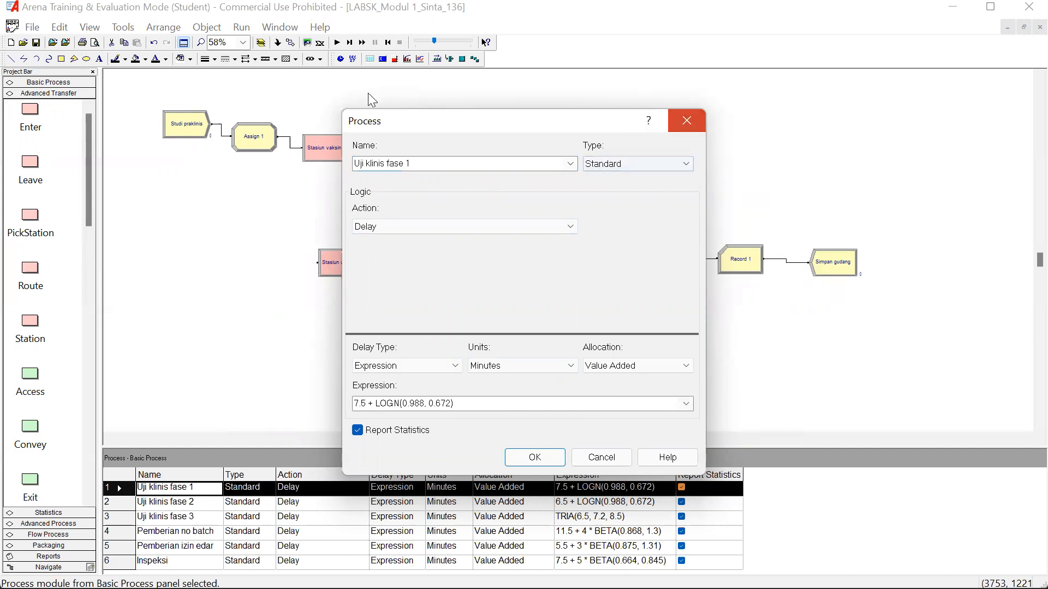
# Open the Input Analyzer and create a new input document.
pyautogui.click(123, 27)
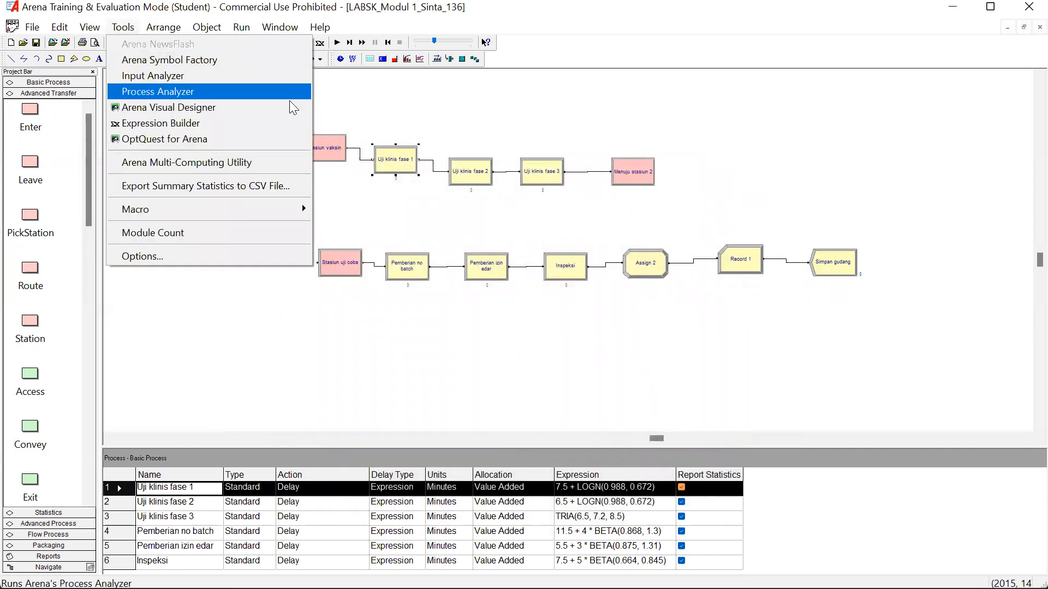
pyautogui.click(387, 113)
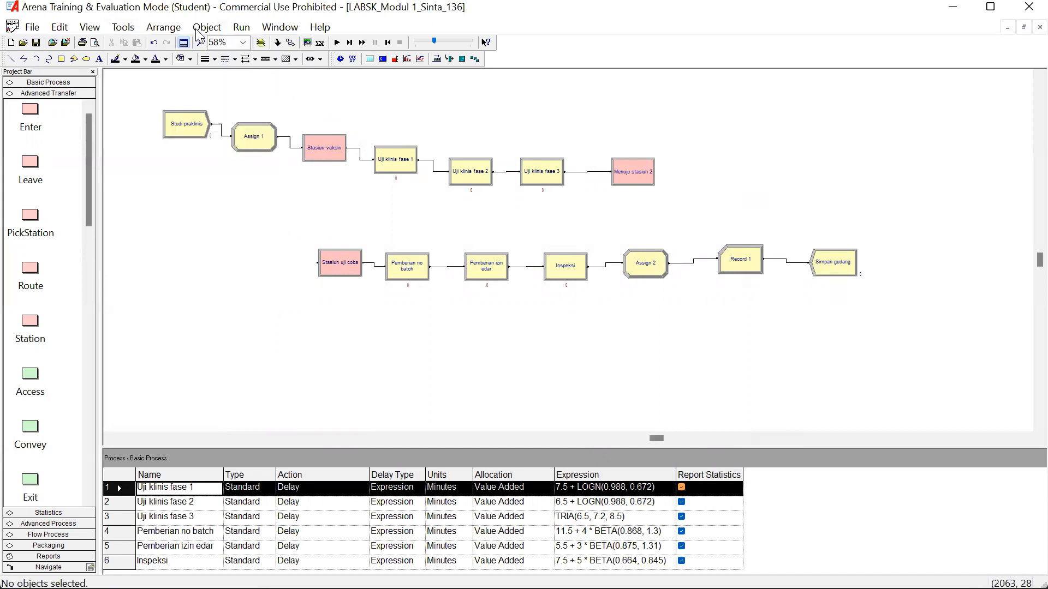
pyautogui.click(200, 29)
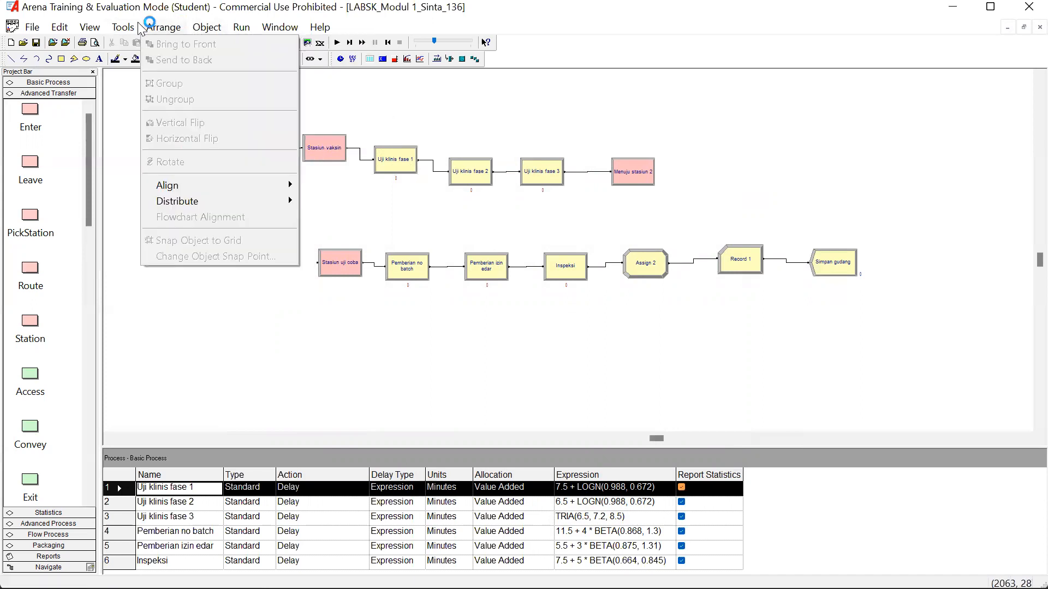
pyautogui.moveTo(106, 31)
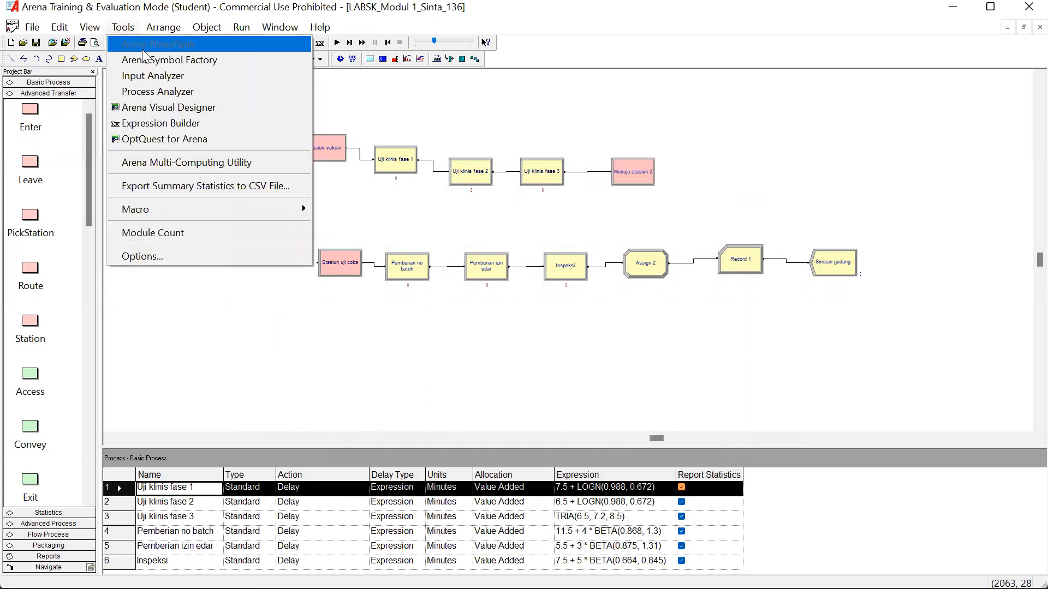
pyautogui.click(161, 78)
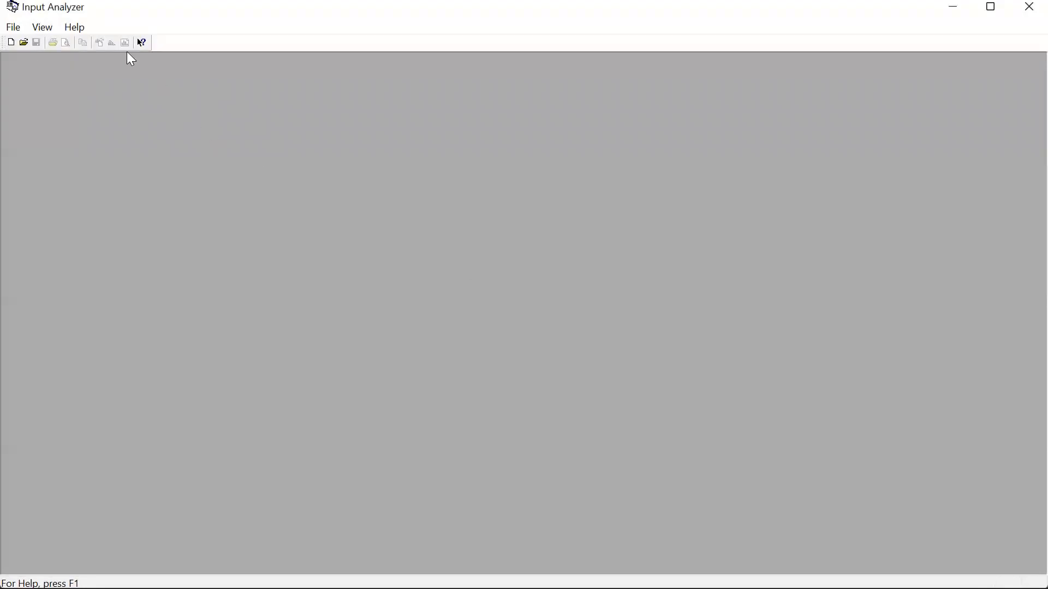
pyautogui.click(13, 27)
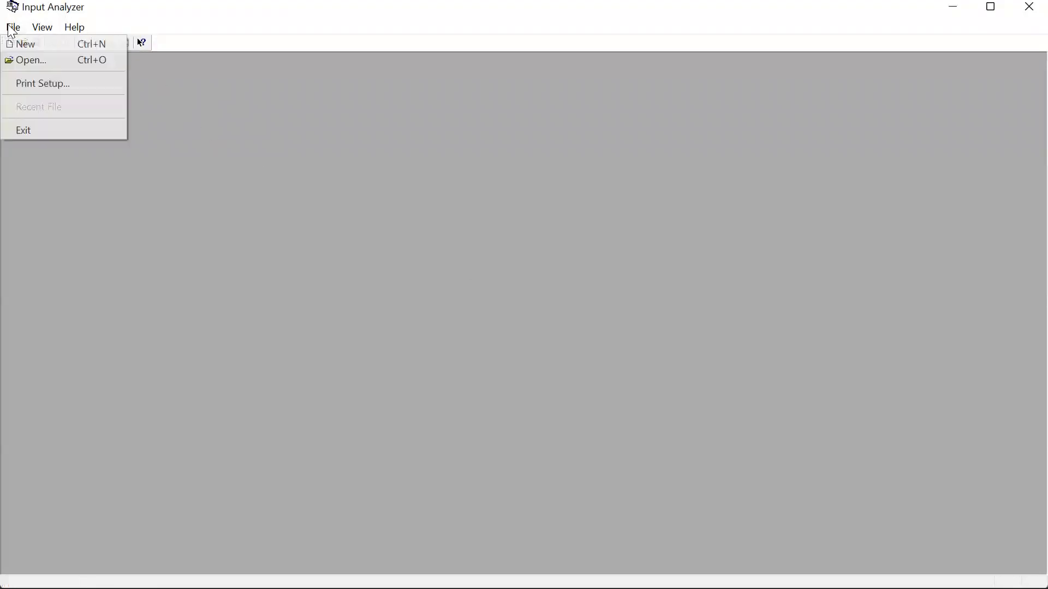
pyautogui.click(51, 51)
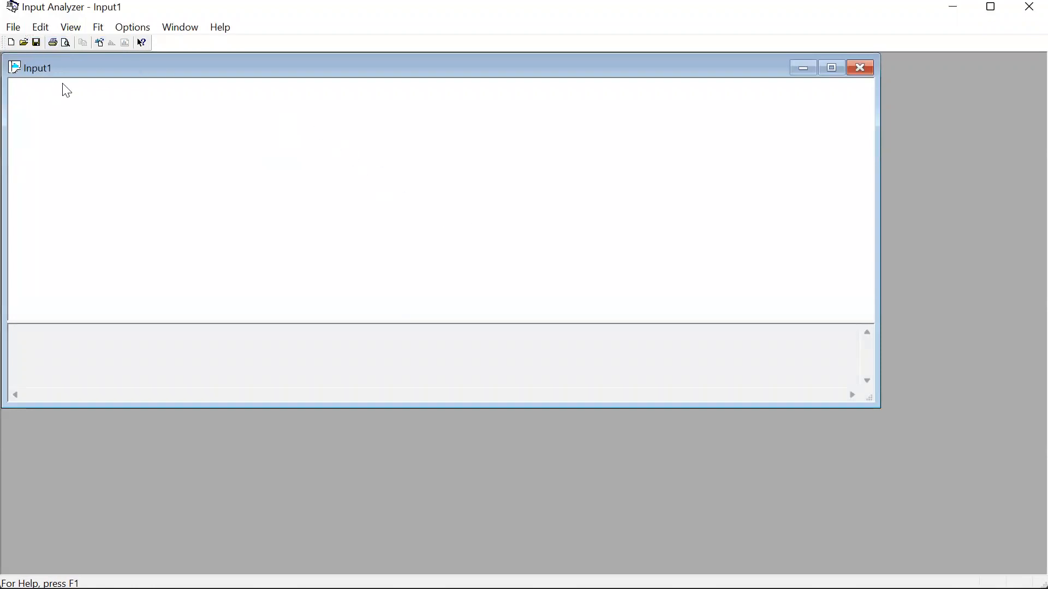
# Try to open file 1 from the PT folder directly as an Input Analyzer document, with all file types listed.
pyautogui.click(10, 30)
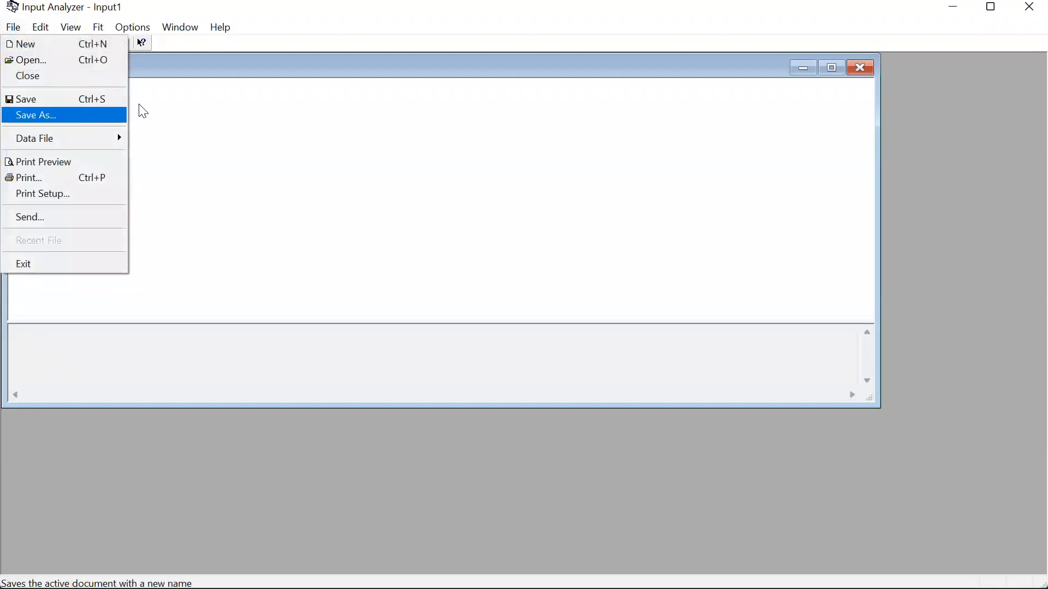
pyautogui.click(199, 135)
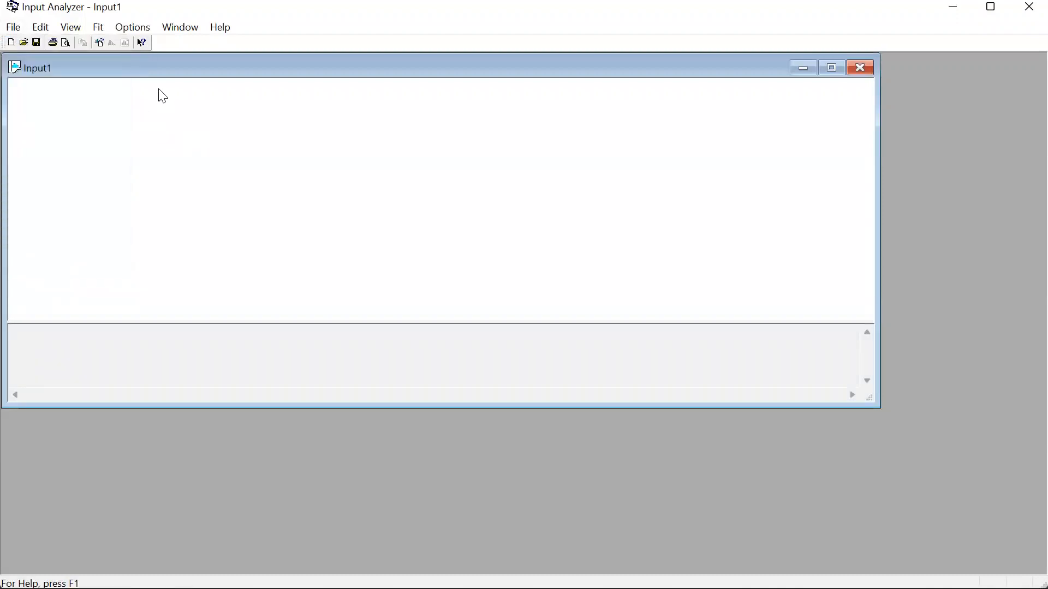
pyautogui.click(13, 27)
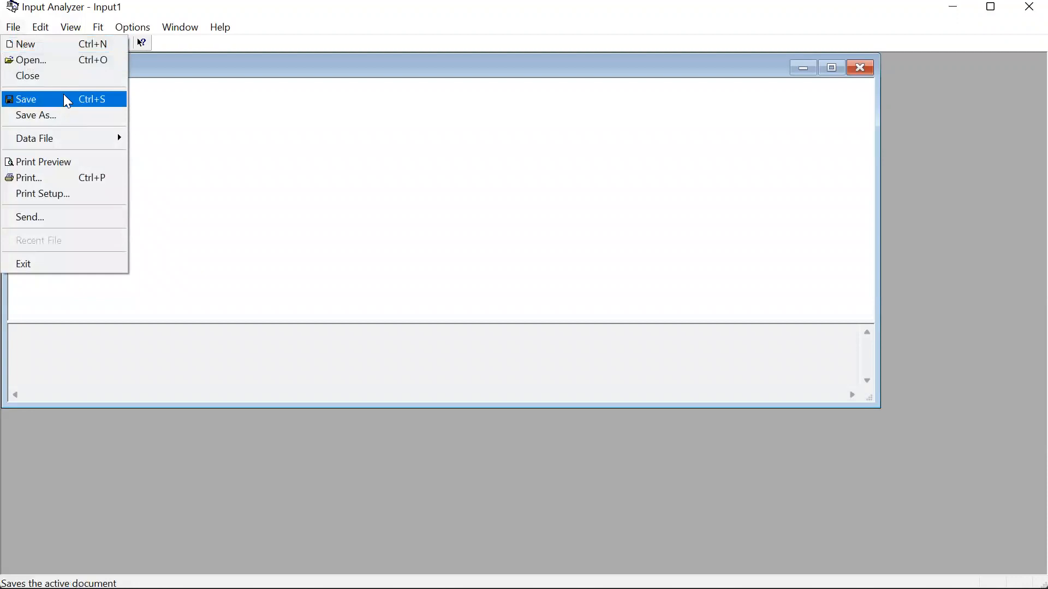
pyautogui.click(78, 69)
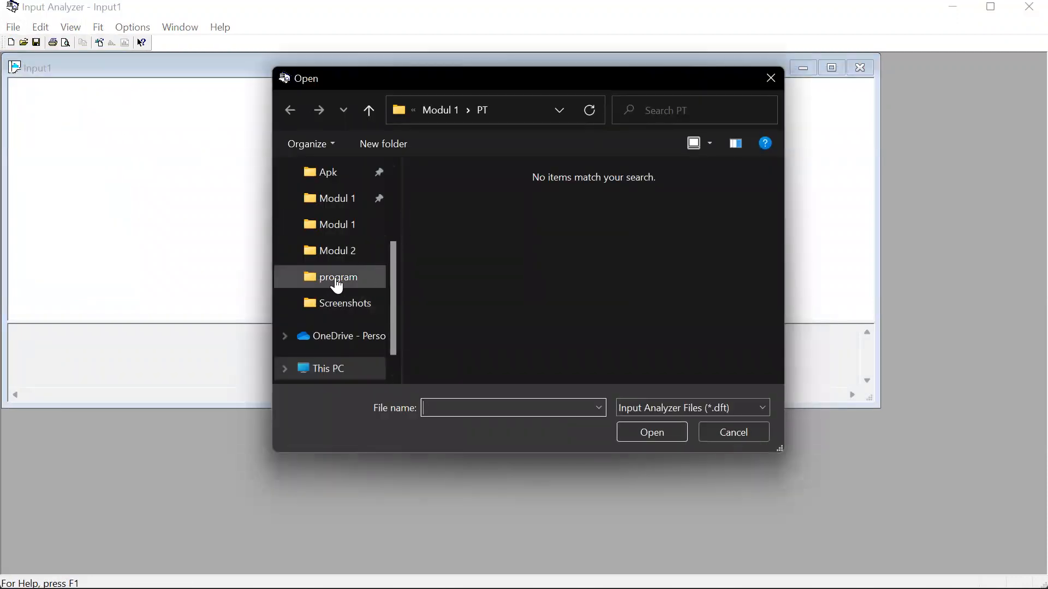
pyautogui.scroll(3, 345, 290)
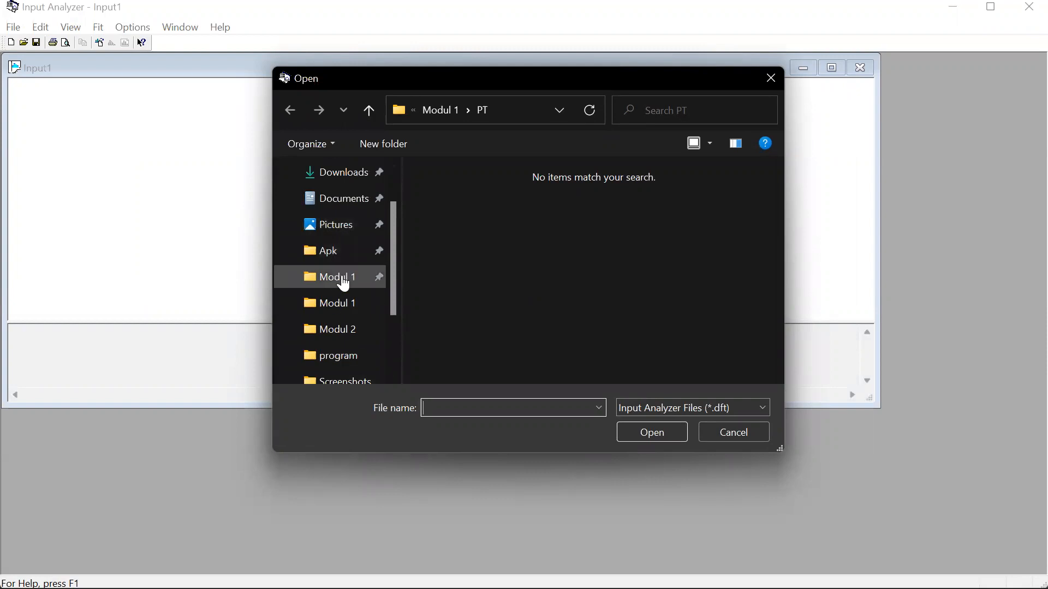
pyautogui.click(344, 284)
pyautogui.doubleClick(444, 226)
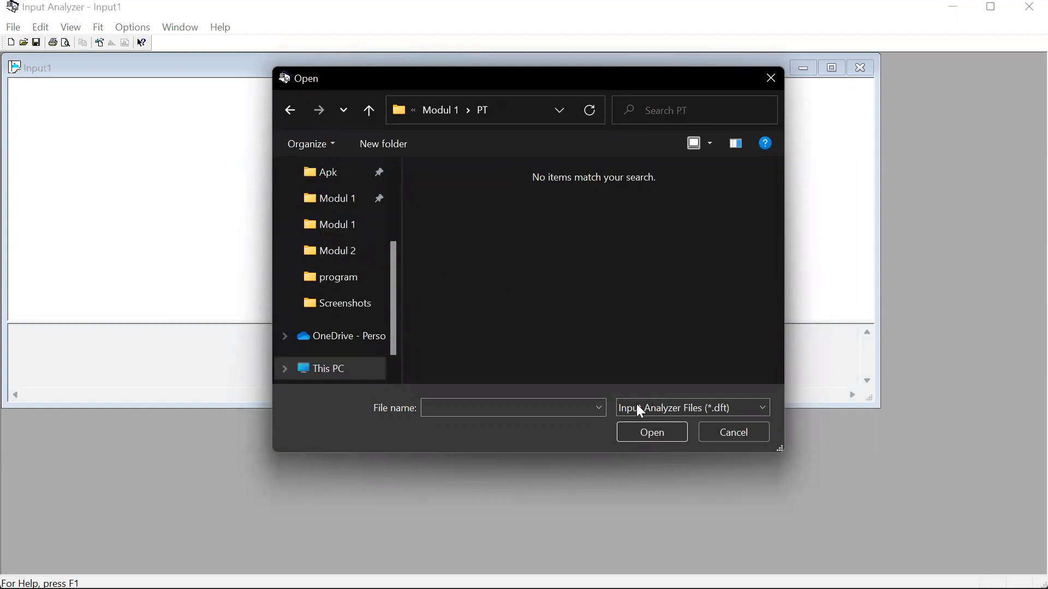
pyautogui.click(671, 410)
pyautogui.click(676, 438)
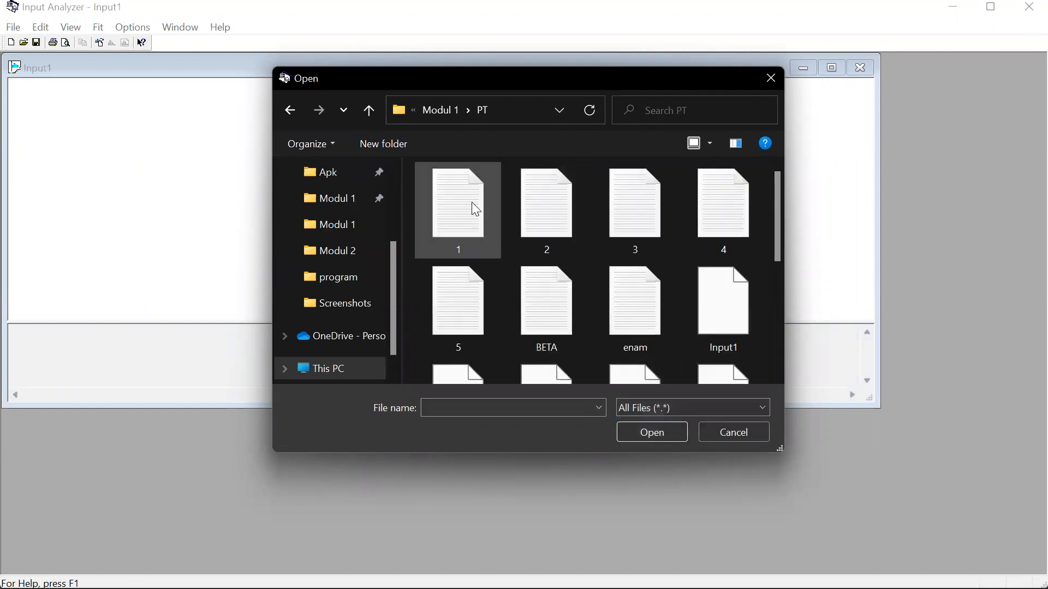
pyautogui.click(474, 211)
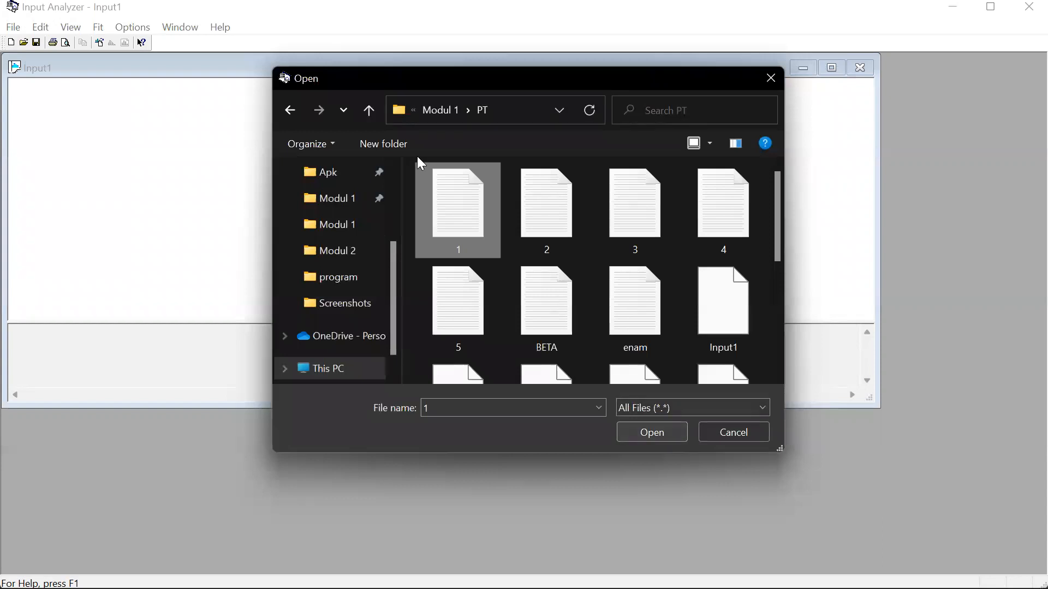
pyautogui.click(651, 435)
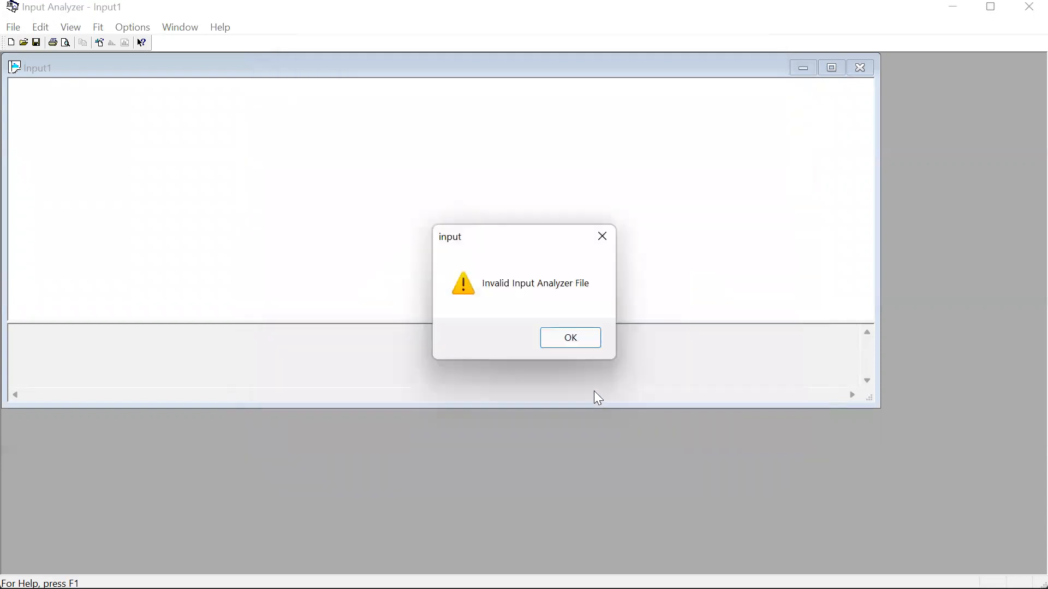
pyautogui.click(552, 341)
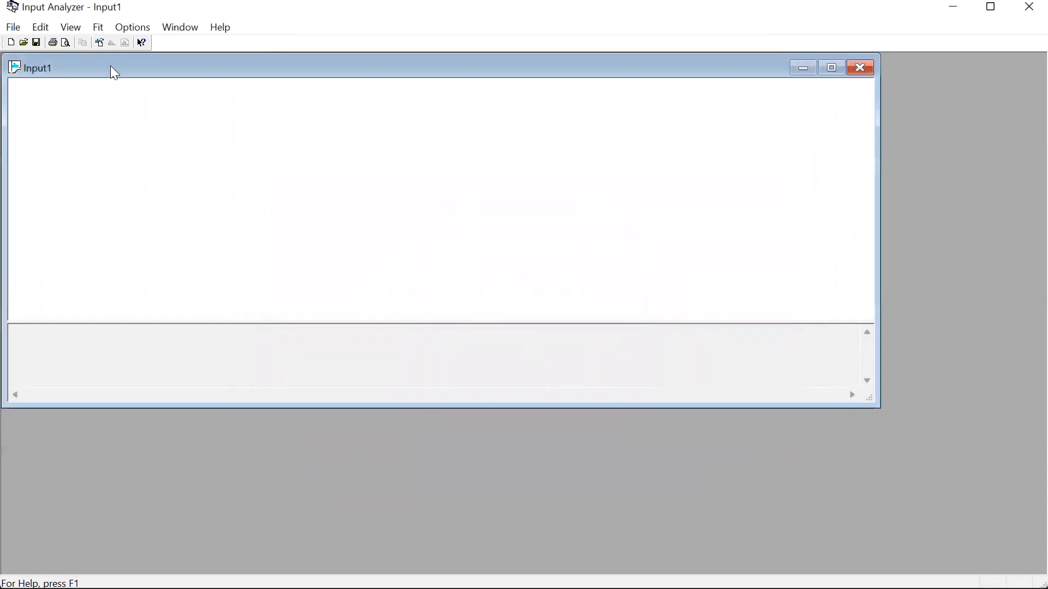
pyautogui.click(11, 28)
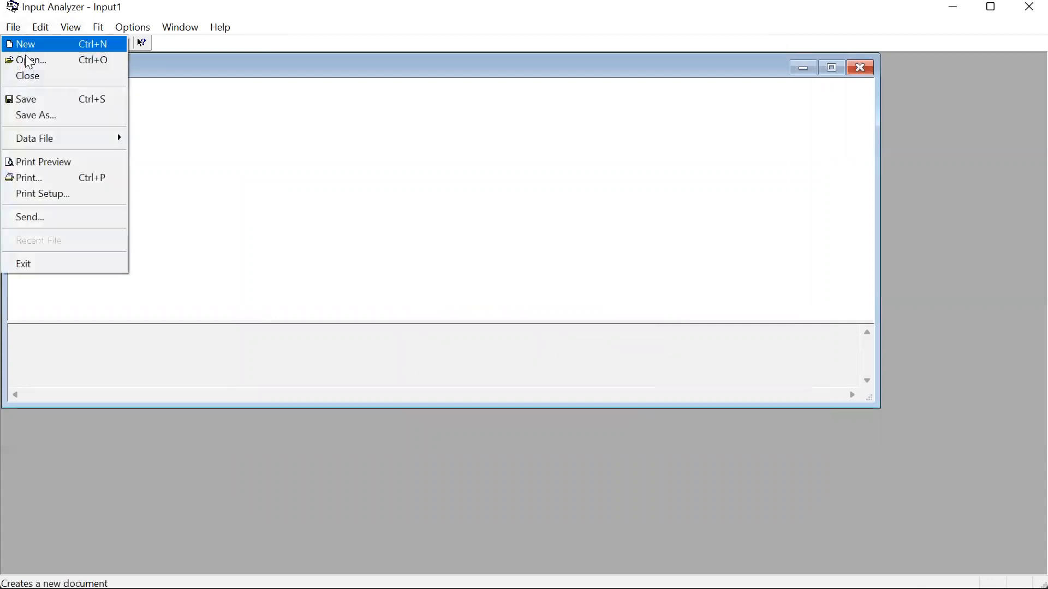
pyautogui.click(61, 52)
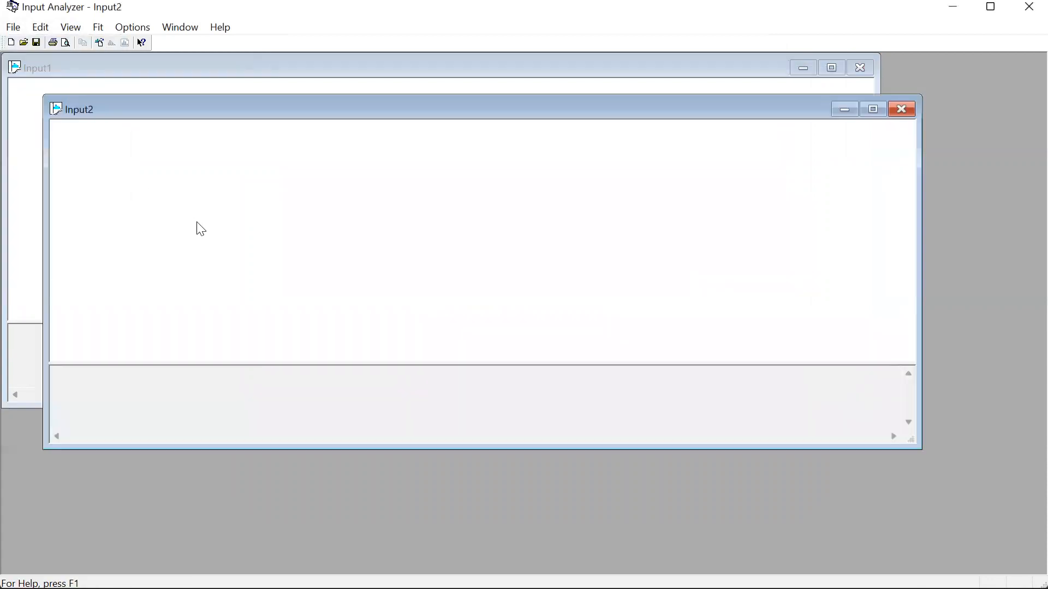
pyautogui.click(904, 114)
# Load the existing data file 1 from the PT folder into the Input1 document.
pyautogui.click(12, 27)
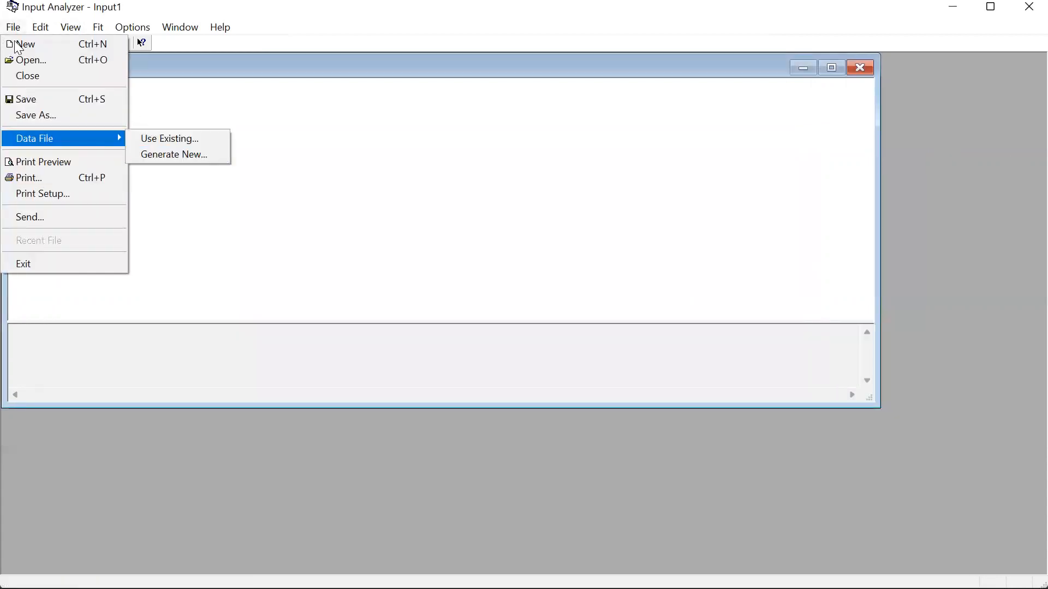
pyautogui.moveTo(51, 140)
pyautogui.click(161, 143)
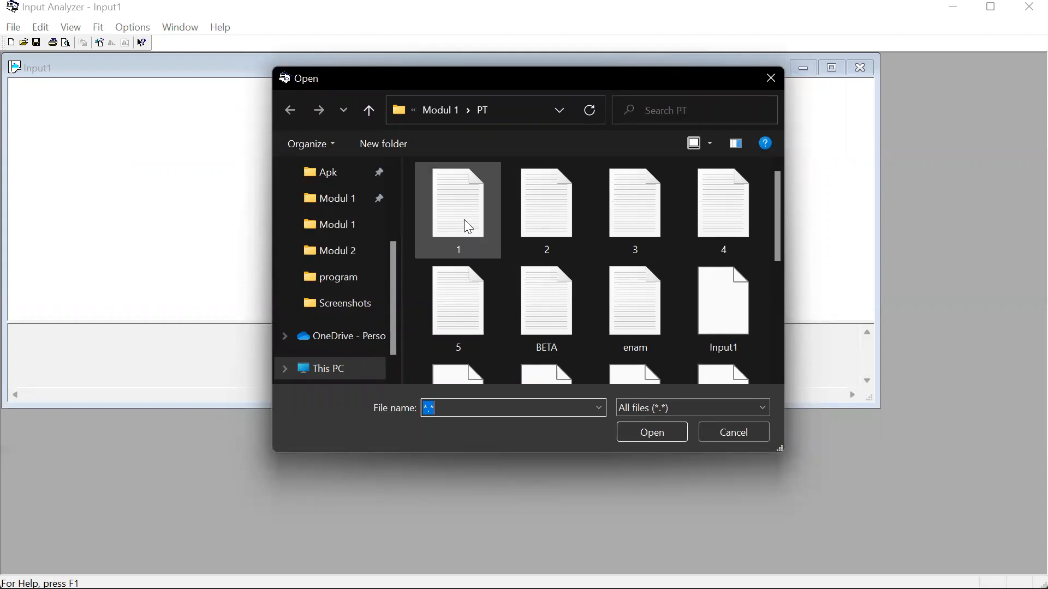
pyautogui.click(479, 219)
pyautogui.click(653, 435)
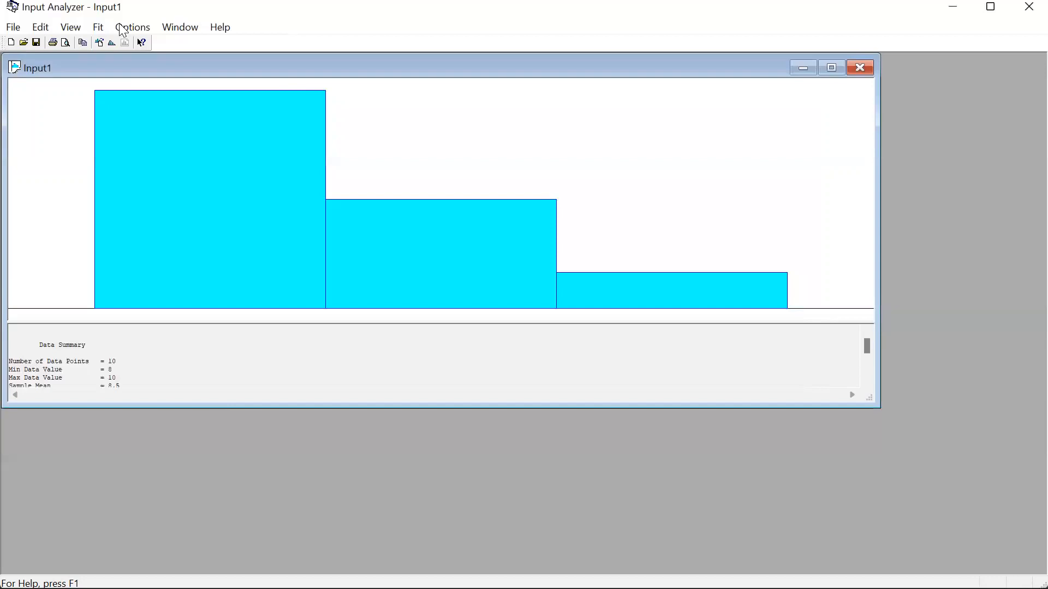
# Fit all distributions to the loaded data and select the best fit's expression in the distribution summary.
pyautogui.click(70, 27)
pyautogui.click(92, 32)
pyautogui.click(96, 32)
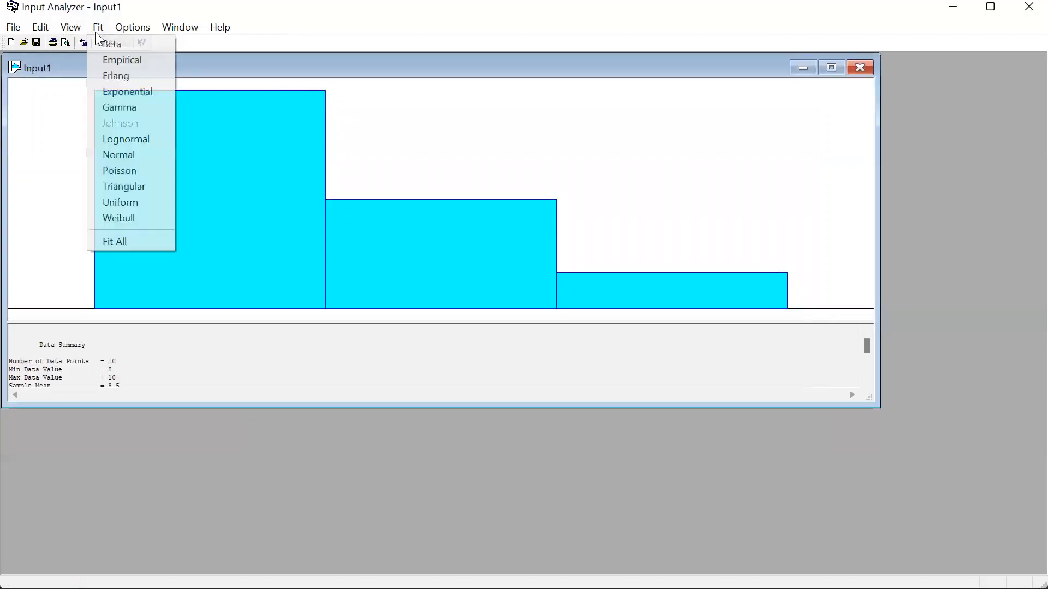
pyautogui.click(131, 249)
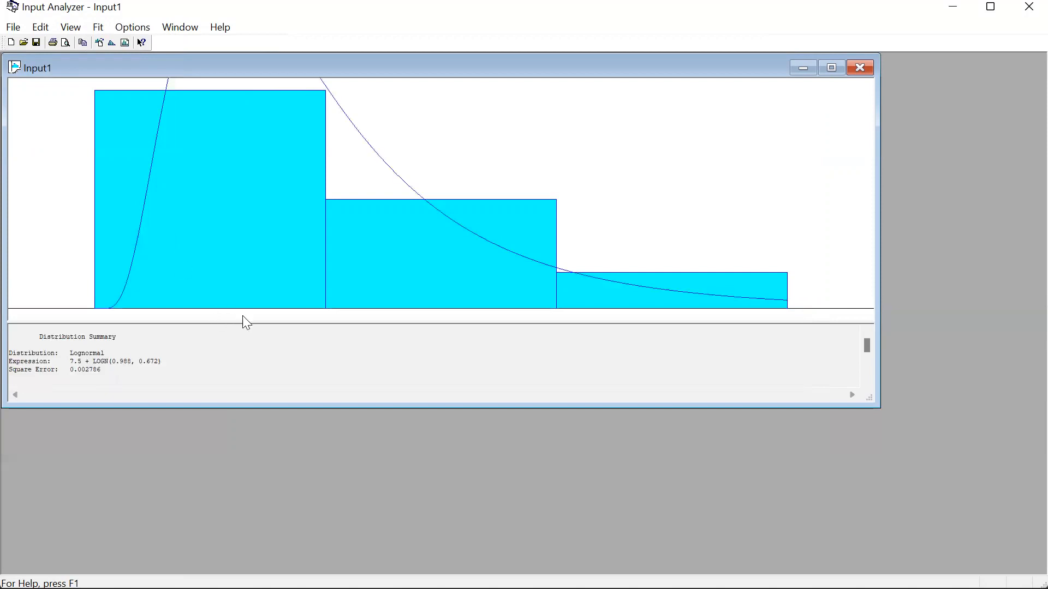
pyautogui.click(241, 348)
pyautogui.moveTo(169, 364); pyautogui.dragTo(76, 361)
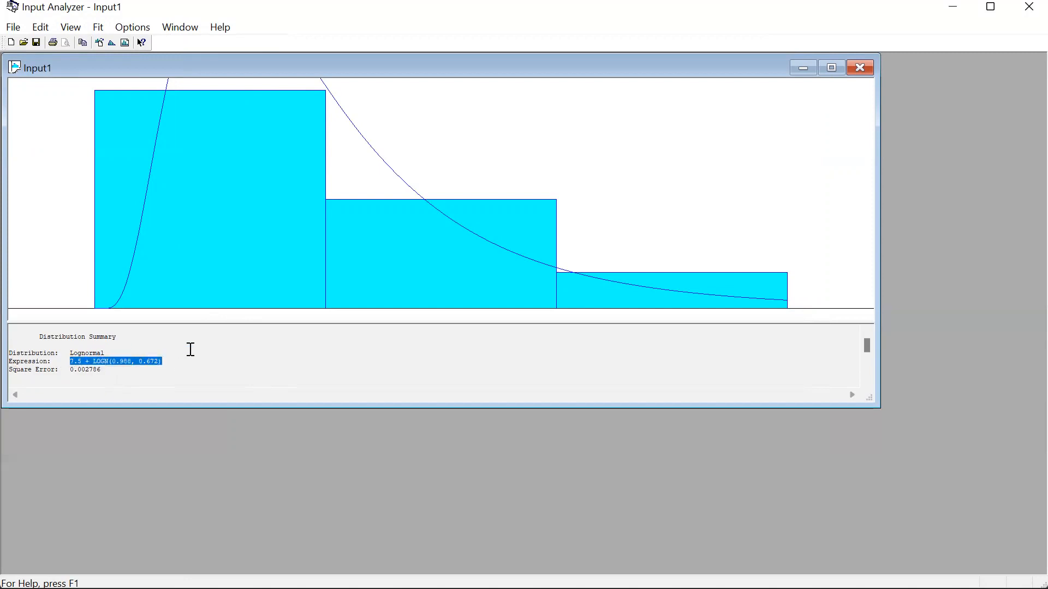
# Switch to Arena, check the delay expression of the Uji klinis fase 1 process, and close its settings unchanged.
pyautogui.hotkey('alt', 'Tab')
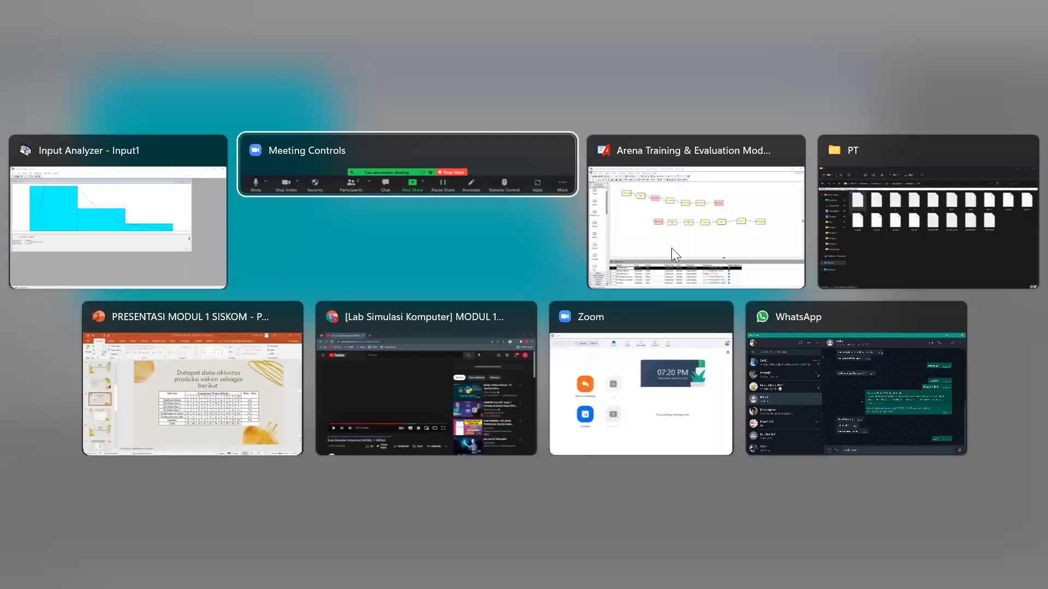
pyautogui.click(682, 245)
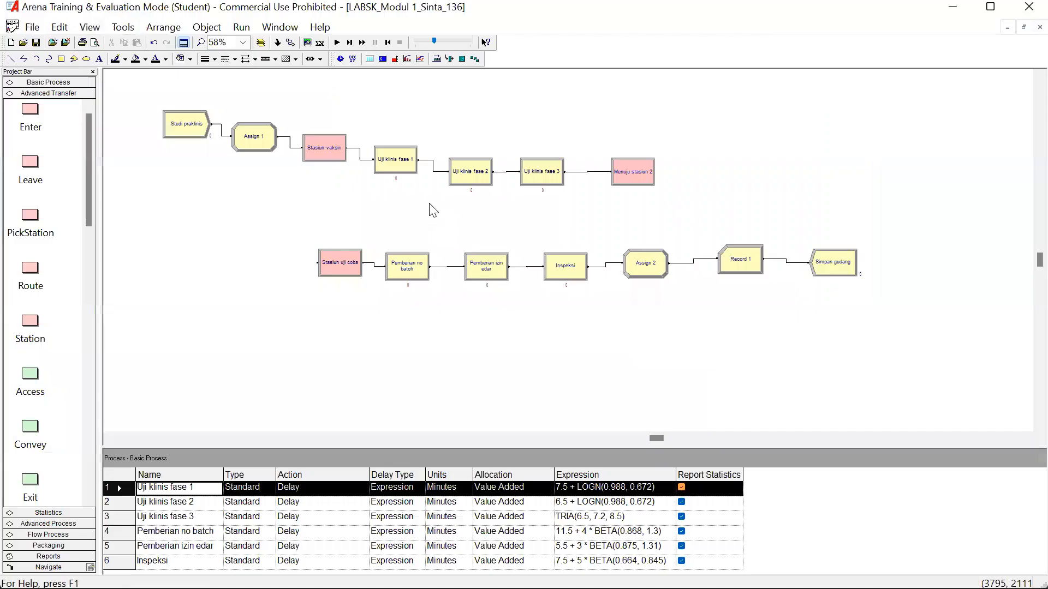
pyautogui.rightClick(409, 171)
pyautogui.click(469, 390)
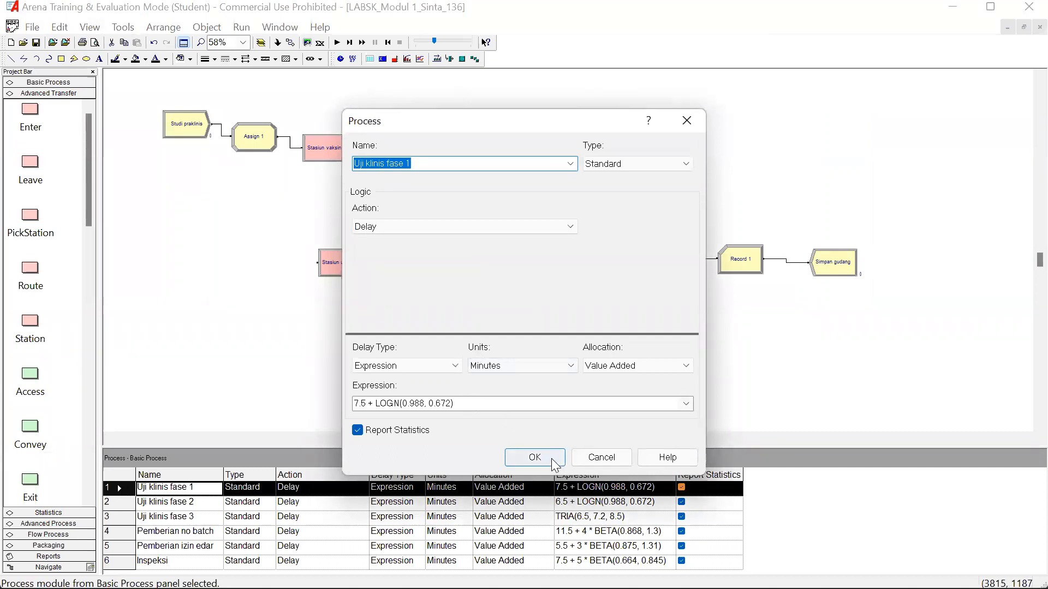
pyautogui.click(686, 120)
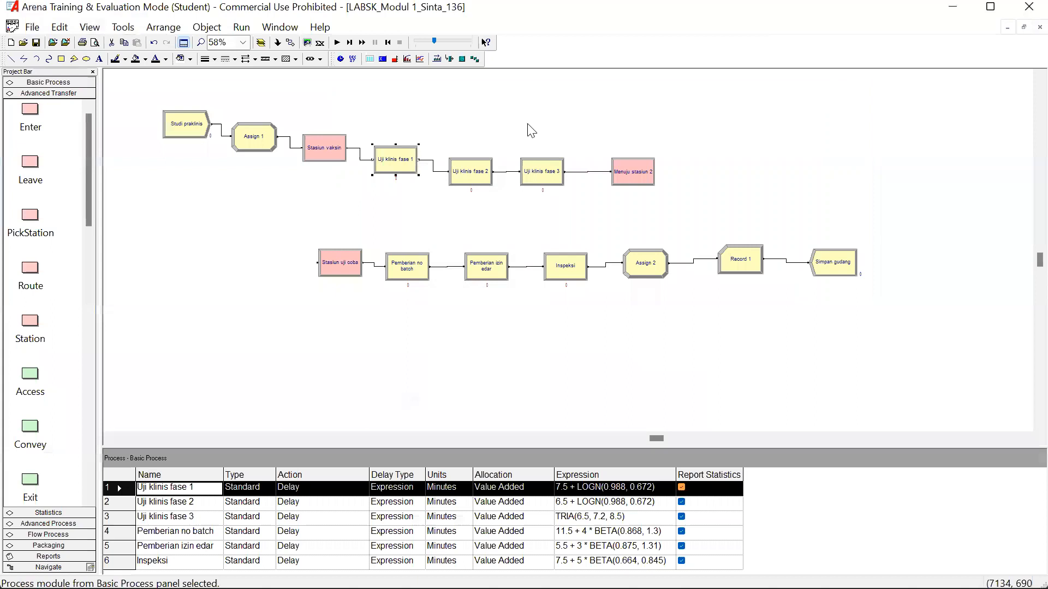
# Review the name and entity statistics setting of the Simpan gudang Dispose module without changing them.
pyautogui.click(482, 175)
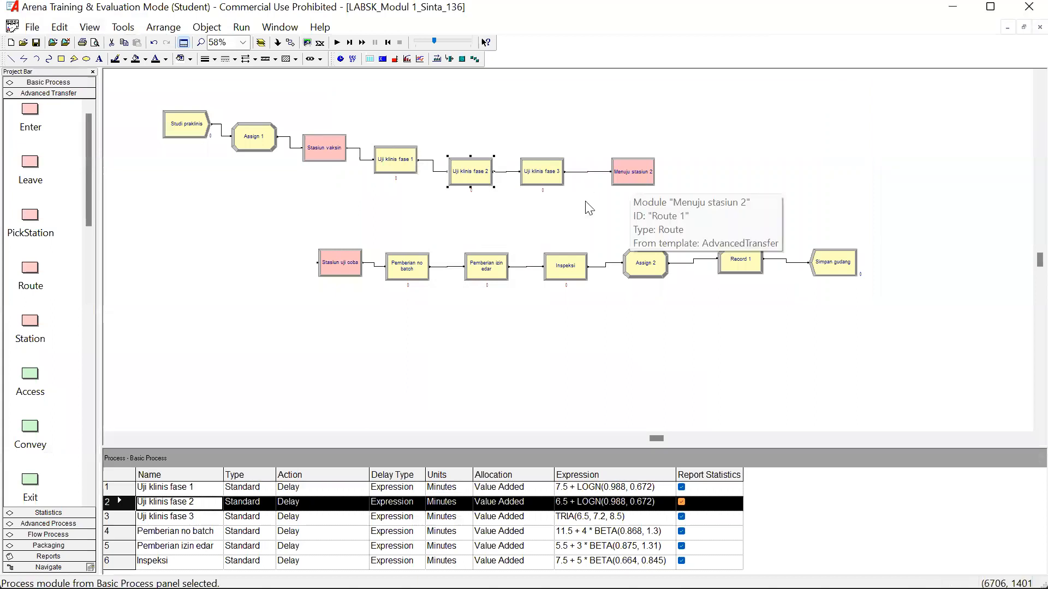
pyautogui.rightClick(841, 277)
pyautogui.click(880, 472)
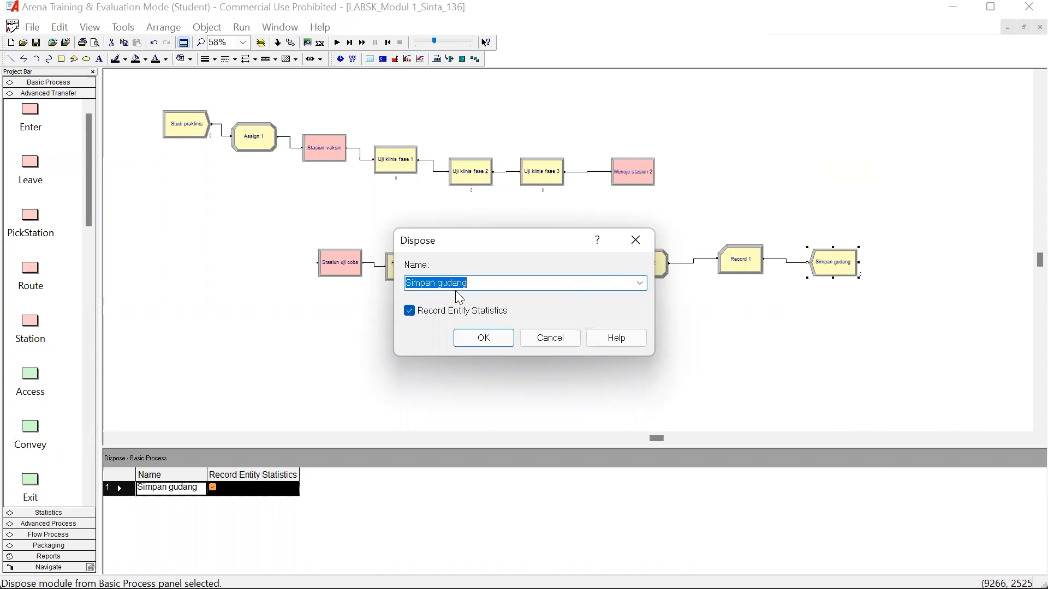
pyautogui.click(635, 241)
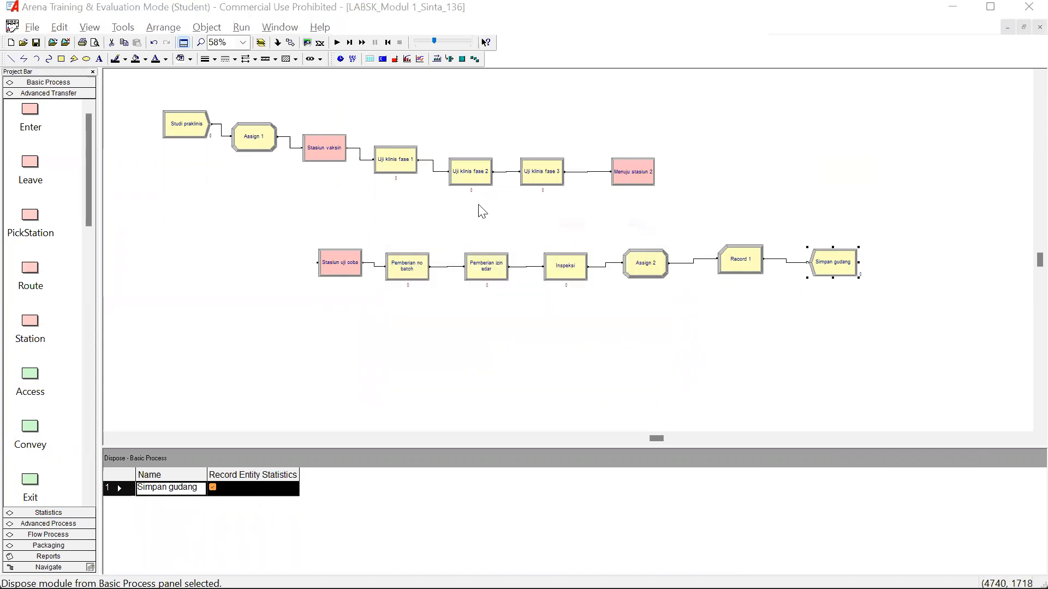
# Switch to the Input Analyzer and load the existing data file 2 into the Input1 document.
pyautogui.hotkey('alt', 'Tab')
pyautogui.click(9, 29)
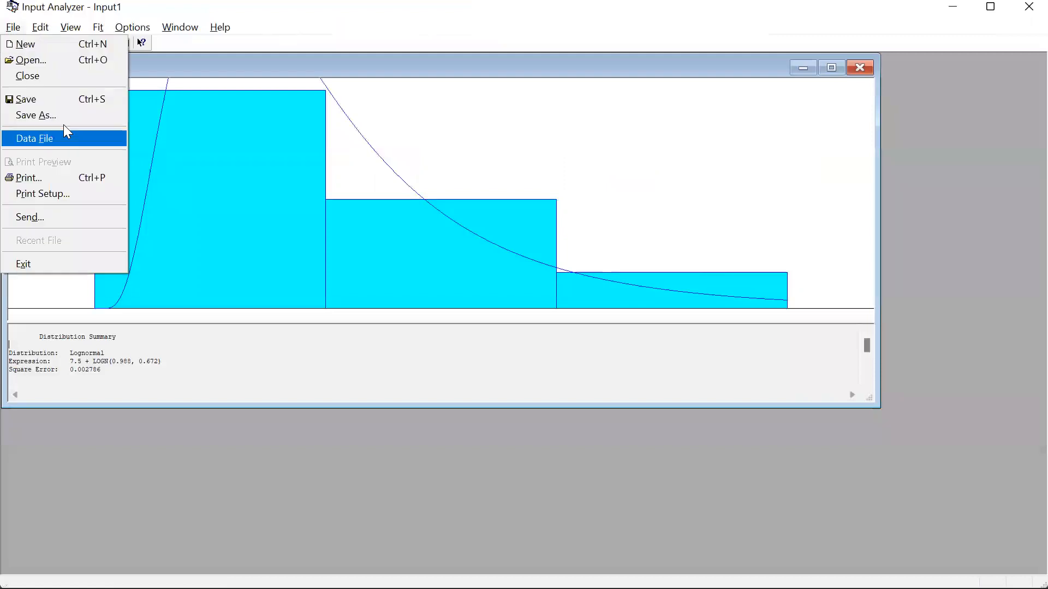
pyautogui.moveTo(78, 140)
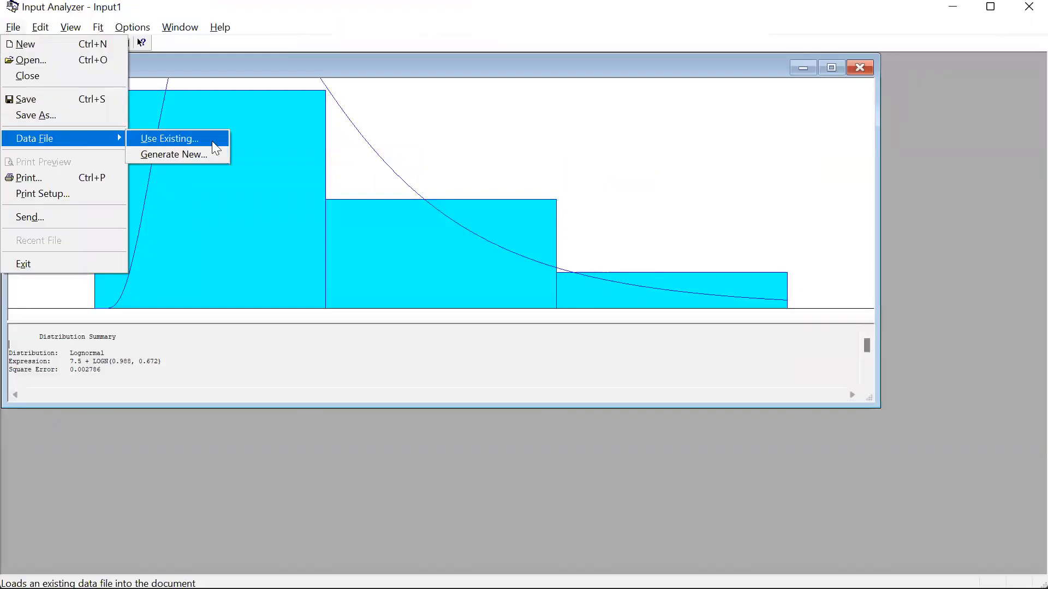
pyautogui.click(212, 141)
pyautogui.doubleClick(553, 217)
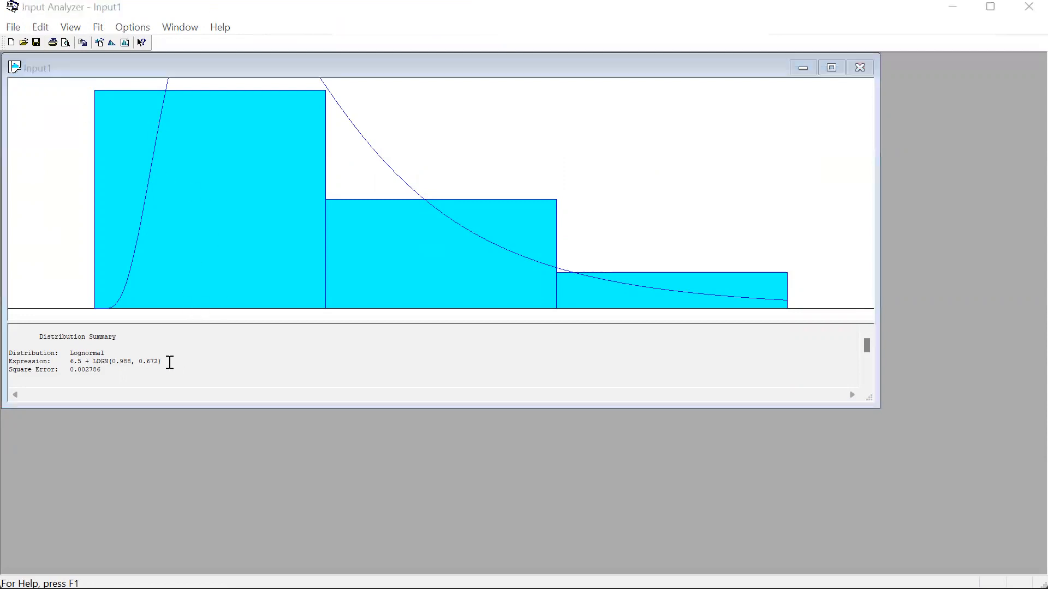
# Select the lognormal expression in the Input Analyzer's distribution summary and switch back to the Arena model.
pyautogui.moveTo(165, 362); pyautogui.dragTo(101, 361)
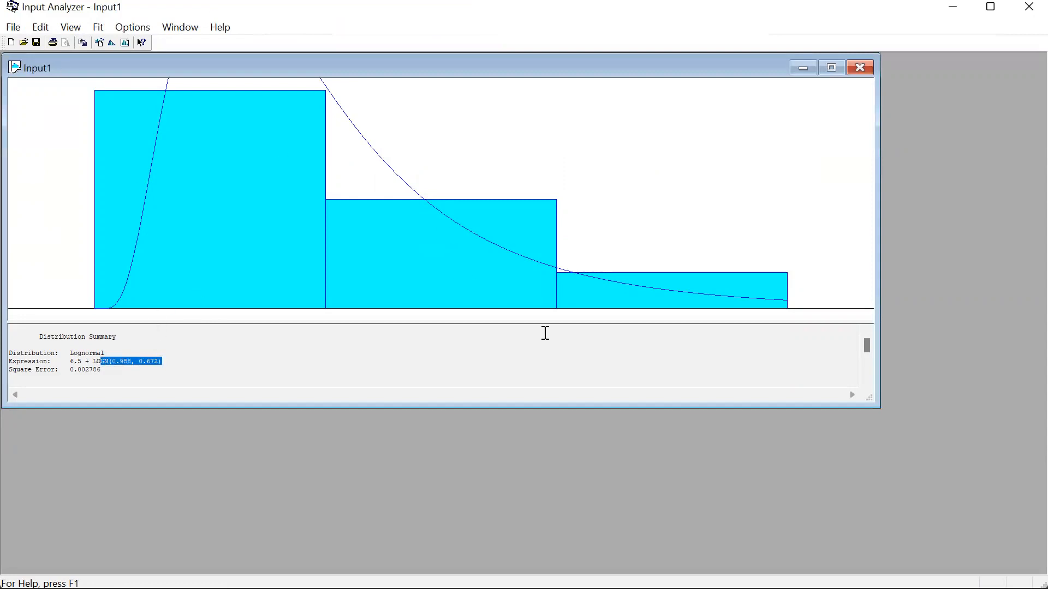
pyautogui.hotkey('alt', 'tab')
pyautogui.click(475, 208)
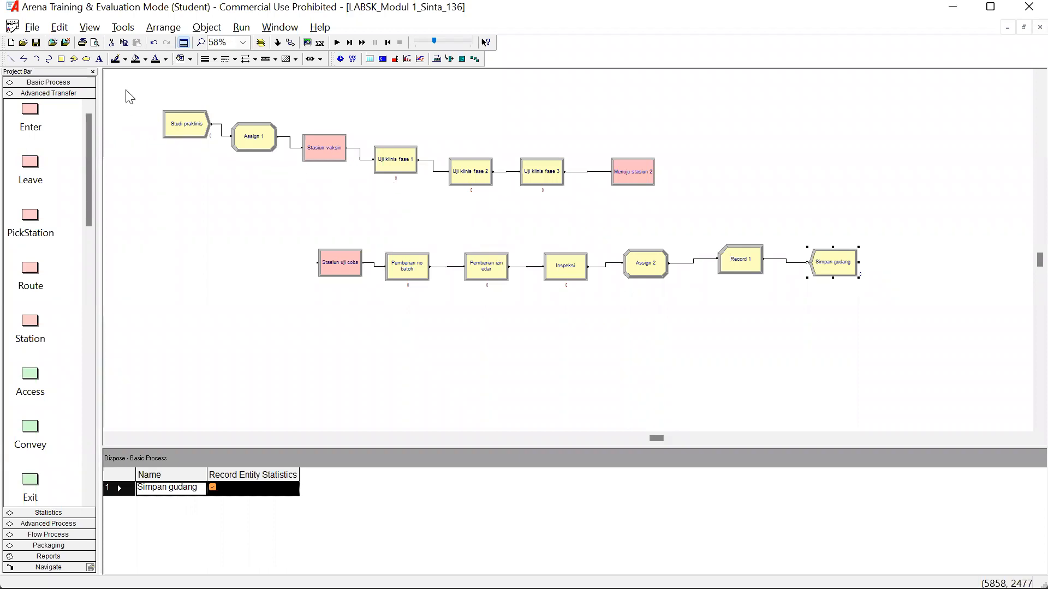
# Review the replication, run control, visual designer, project parameter and run speed settings in Run Setup, and close it without changing them.
pyautogui.click(241, 28)
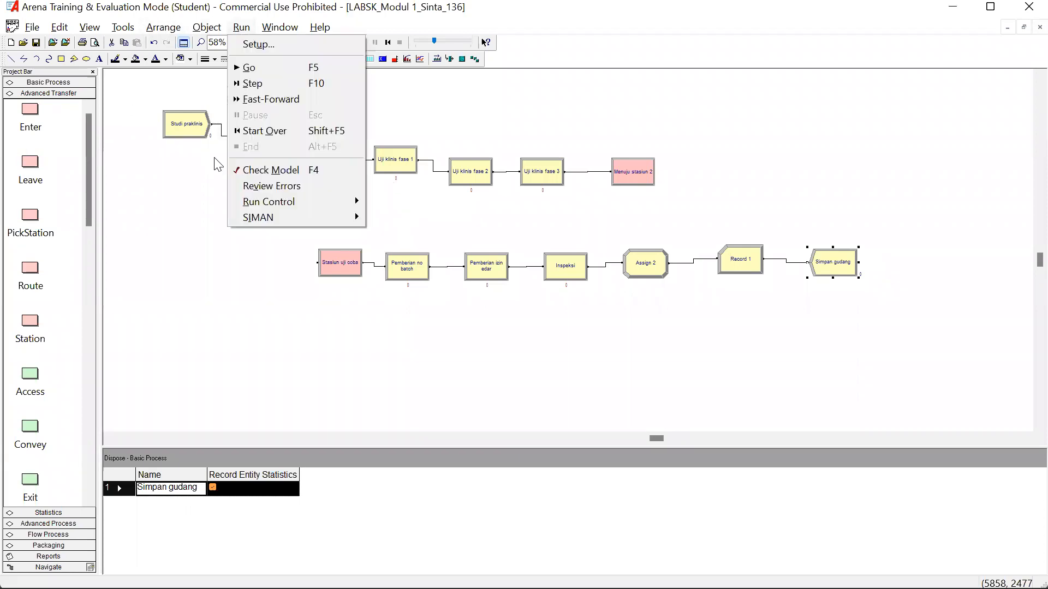
pyautogui.click(332, 48)
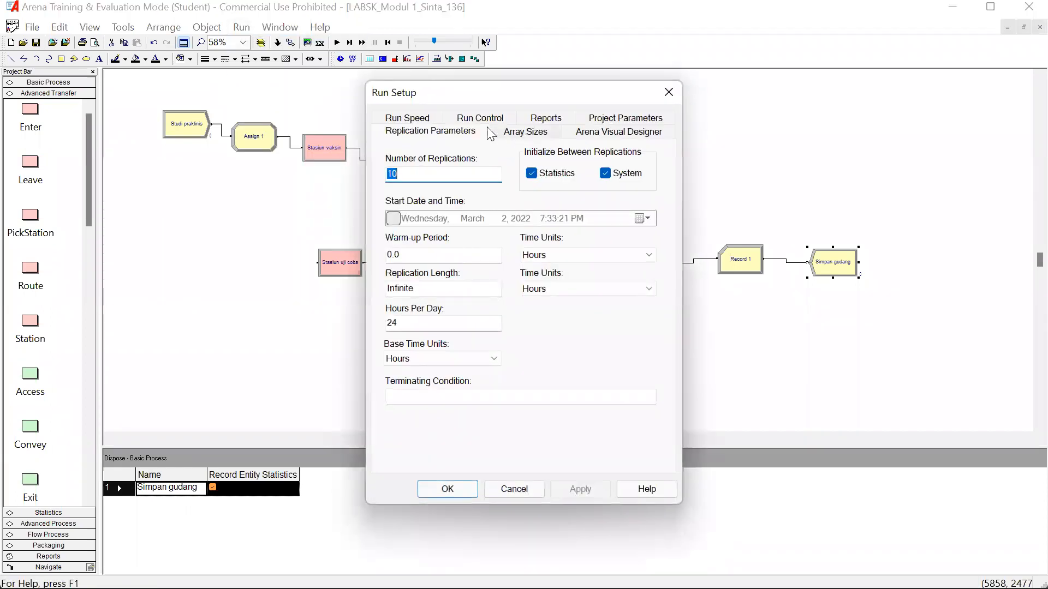
pyautogui.click(509, 120)
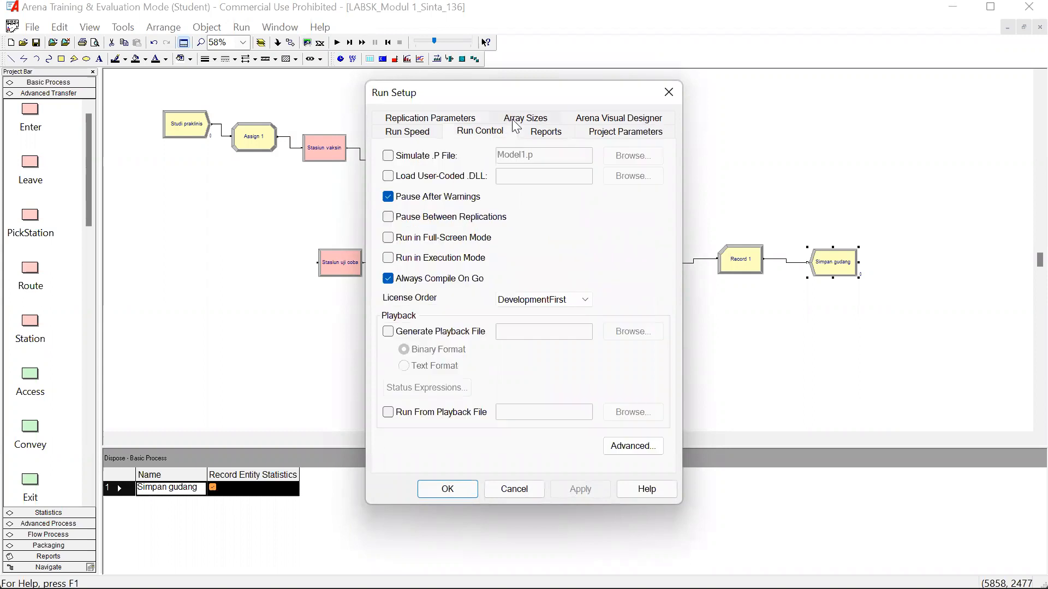
pyautogui.click(549, 124)
pyautogui.click(592, 132)
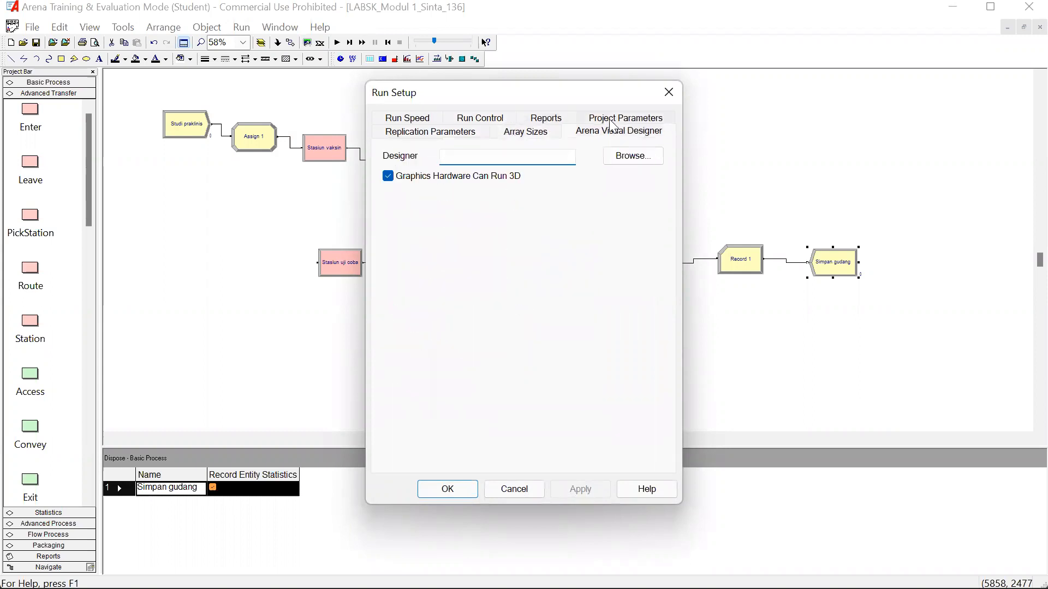
pyautogui.click(612, 121)
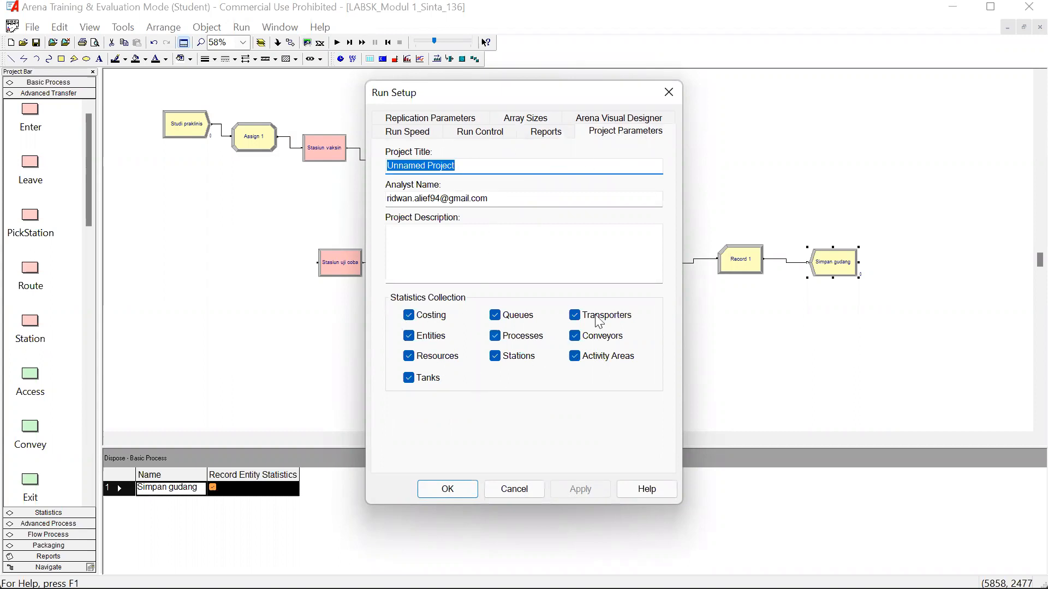
pyautogui.click(417, 134)
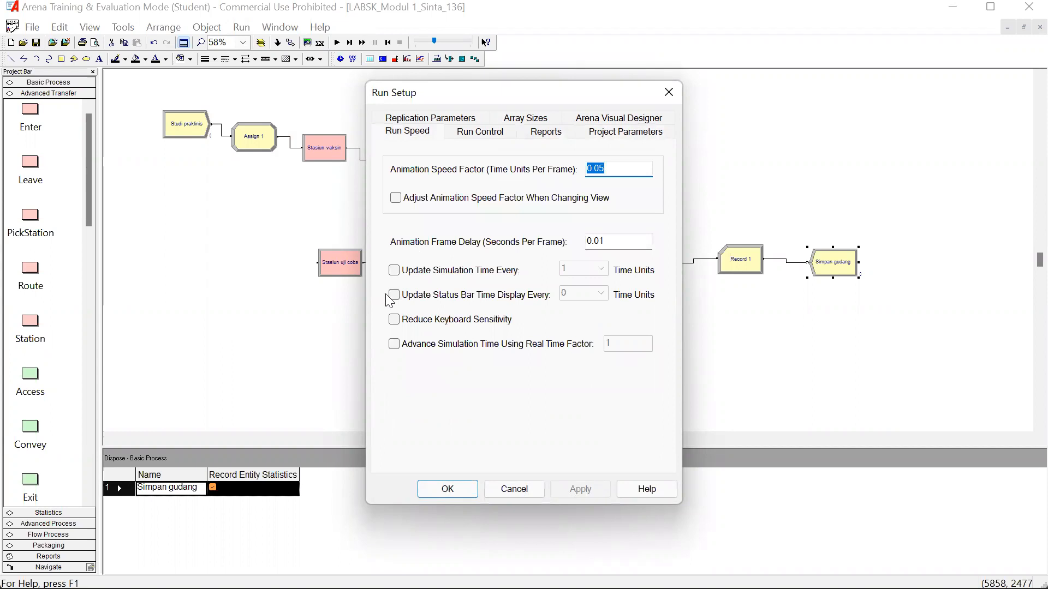
pyautogui.click(443, 122)
pyautogui.click(501, 122)
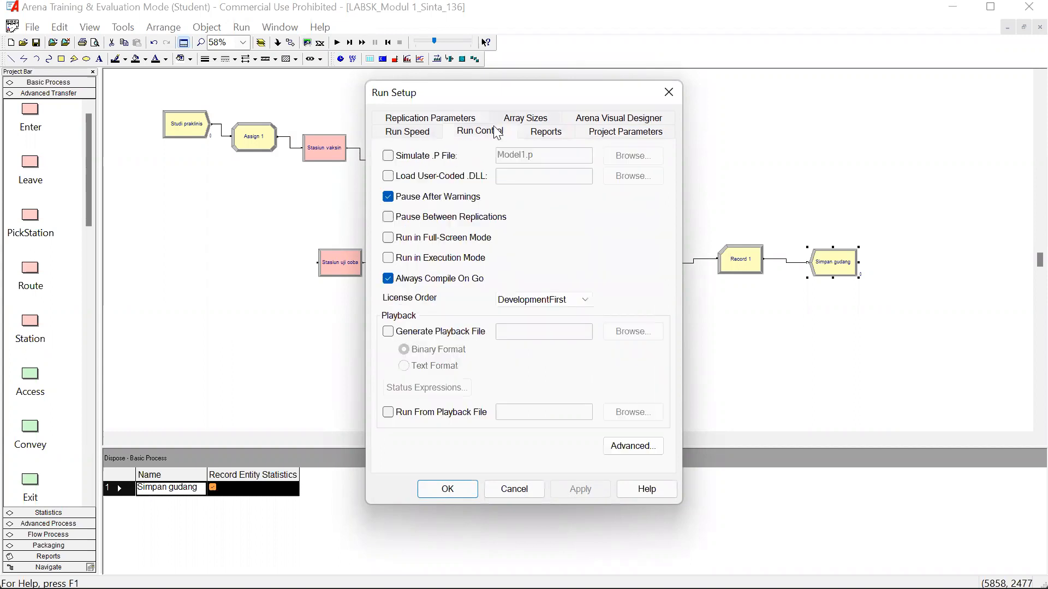
pyautogui.click(447, 489)
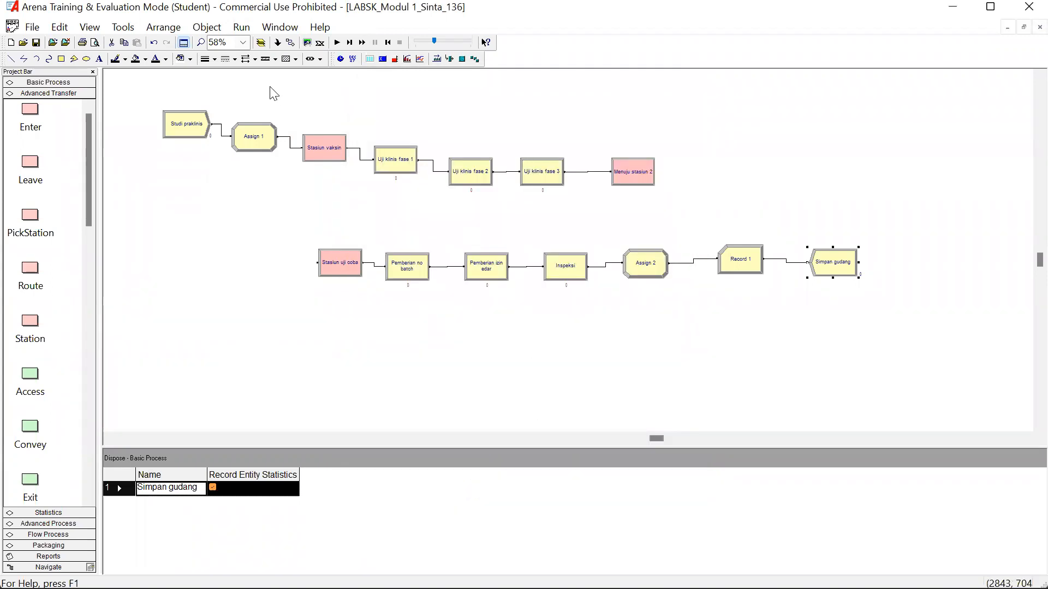
# Run the vaccine production simulation to completion and open its results report.
pyautogui.click(241, 27)
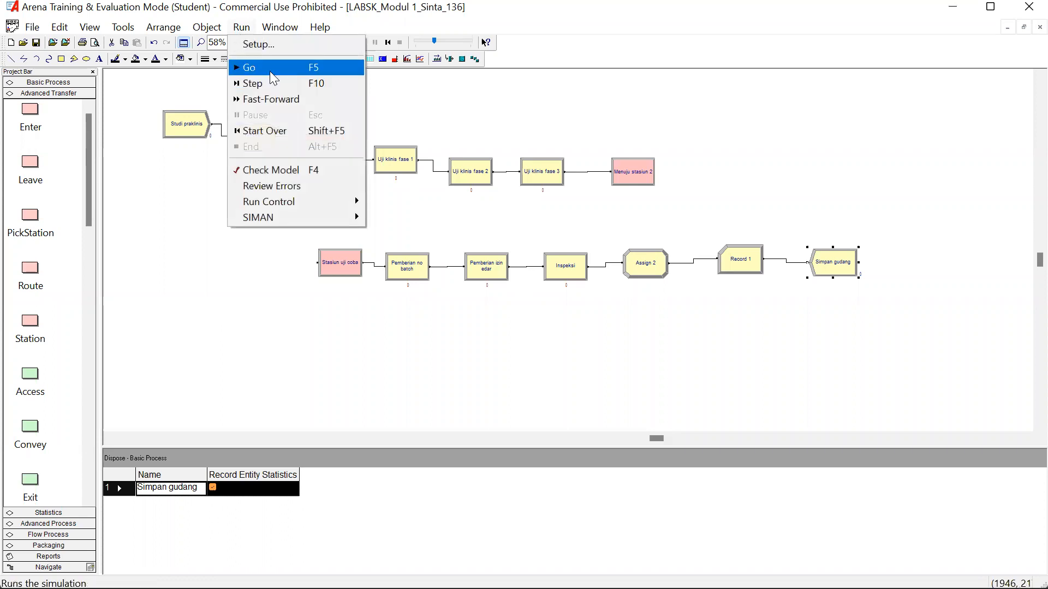
pyautogui.click(269, 68)
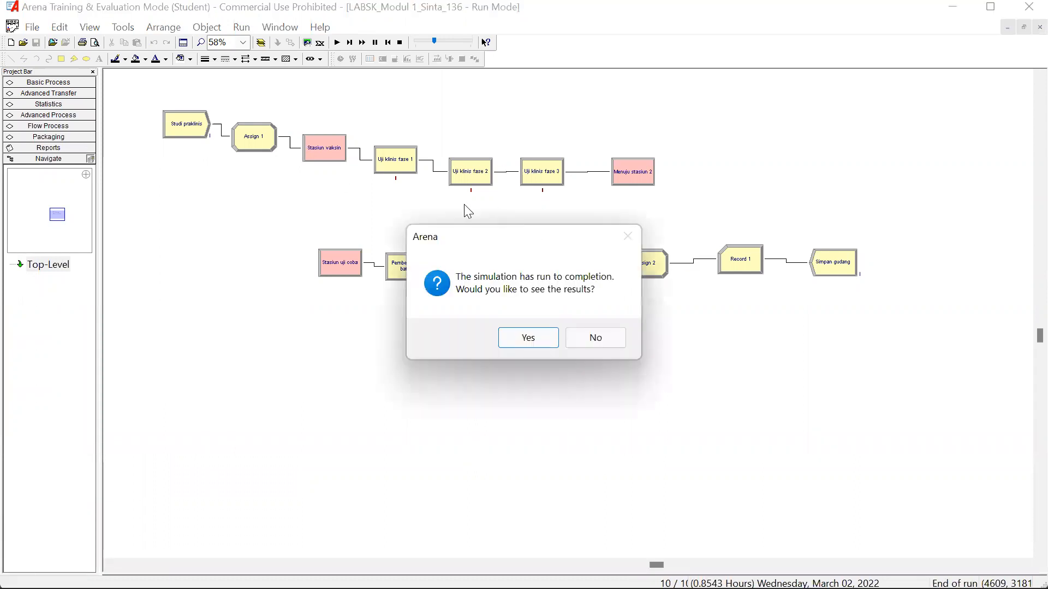
pyautogui.click(536, 343)
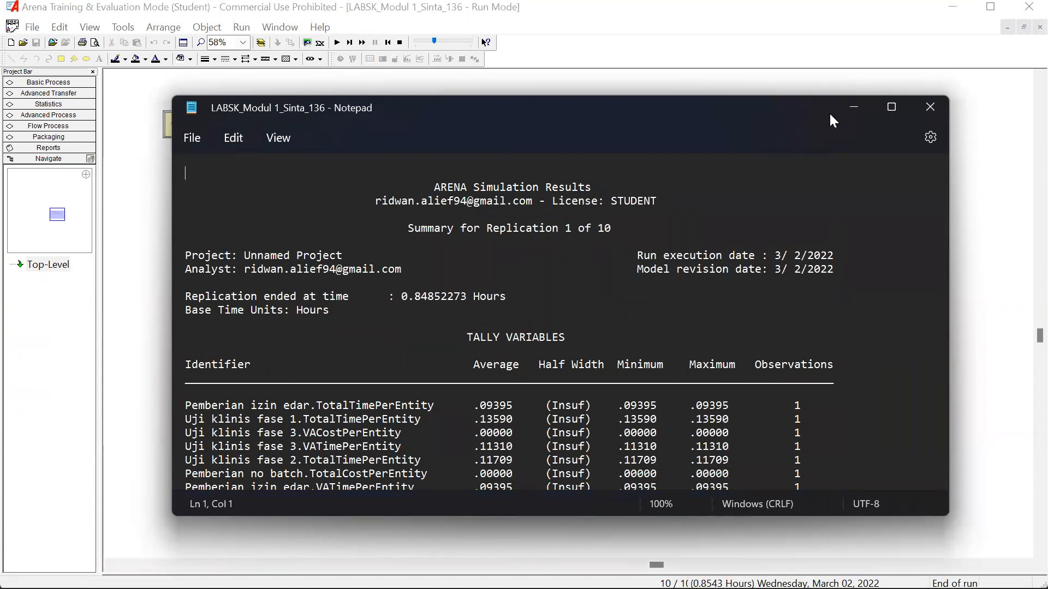
# Minimize the results report and end the simulation run to return the model to edit mode.
pyautogui.click(856, 107)
pyautogui.click(250, 26)
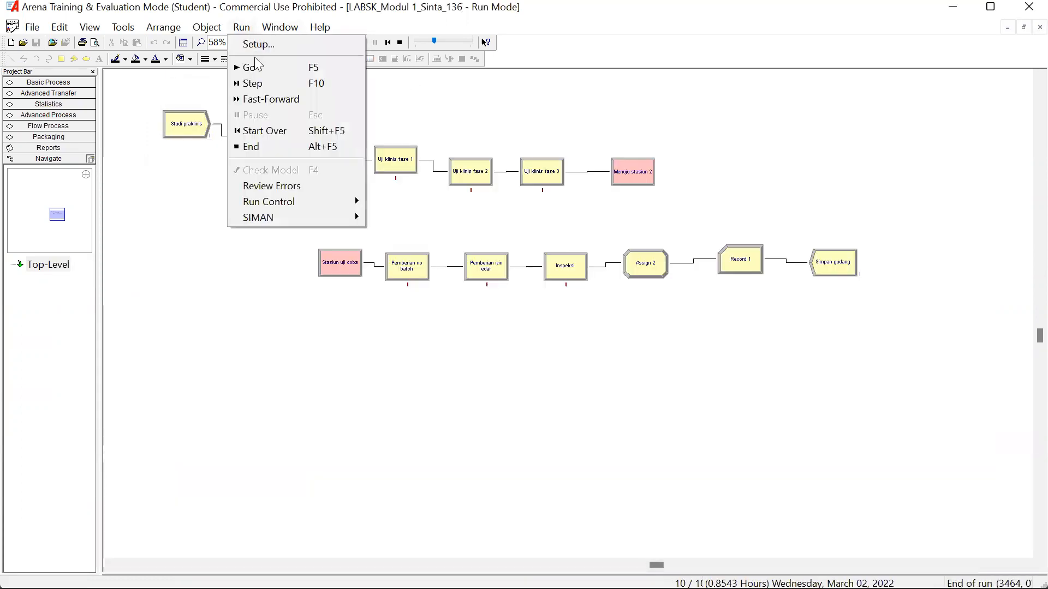
pyautogui.click(315, 148)
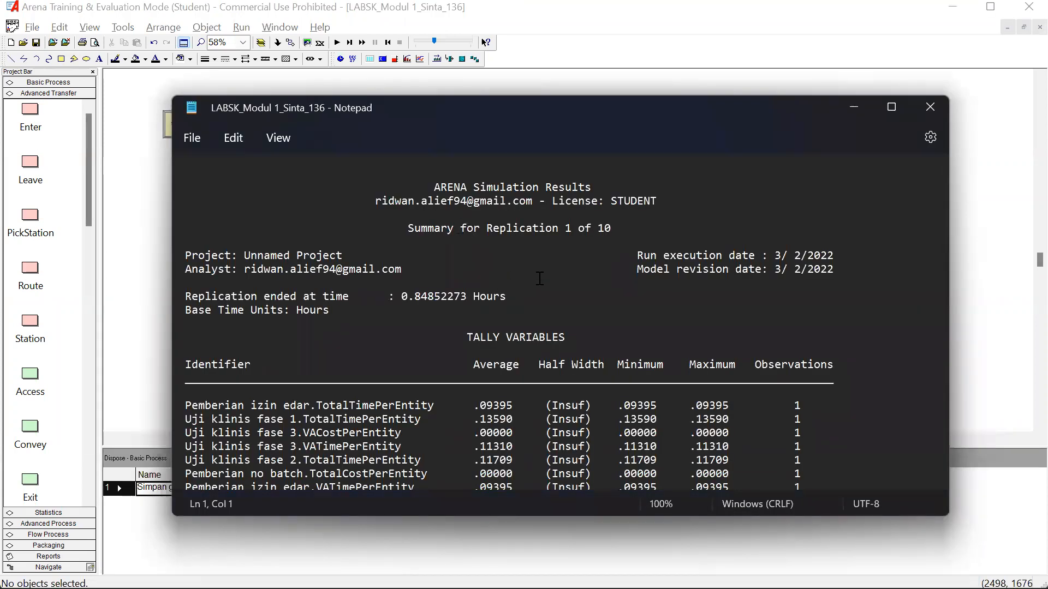
# Maximize the results report in Notepad and examine the replication end times in the summaries of replications 1 and 2.
pyautogui.click(547, 271)
pyautogui.click(892, 107)
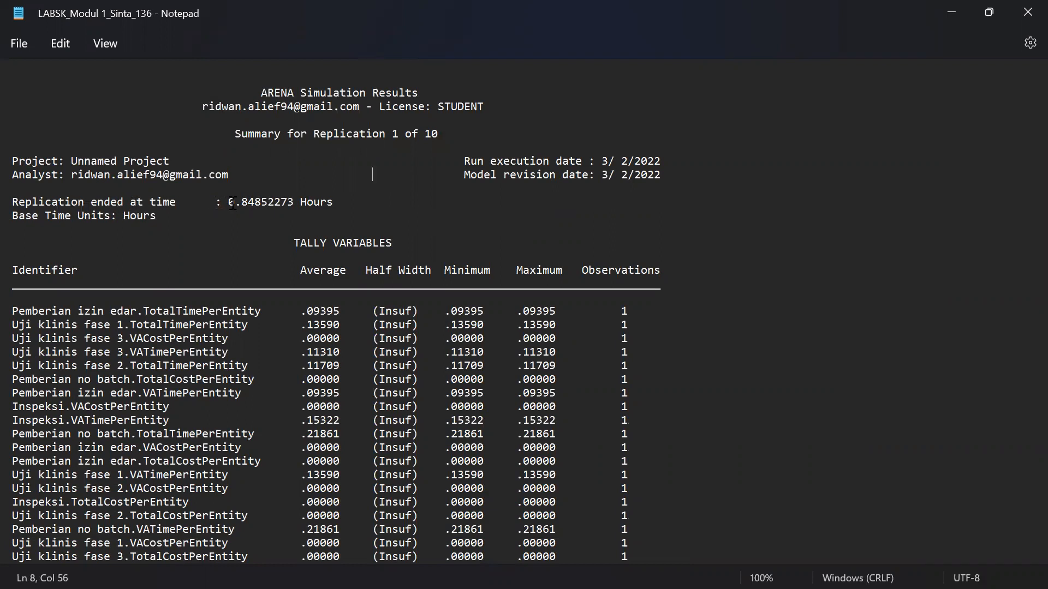
pyautogui.moveTo(229, 203); pyautogui.dragTo(285, 206)
pyautogui.scroll(-20, 370, 212)
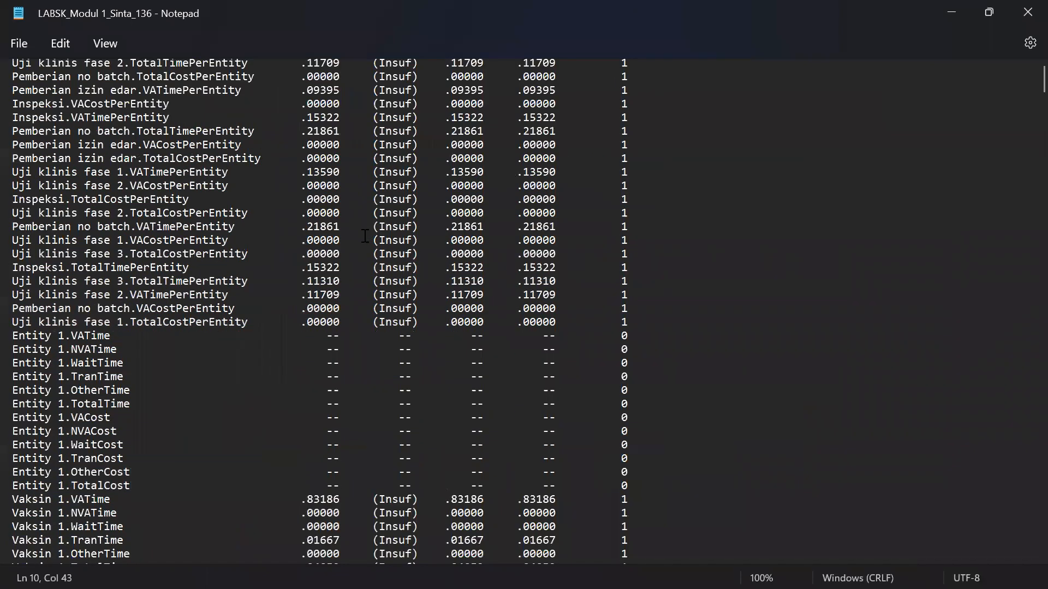
pyautogui.scroll(-20, 366, 238)
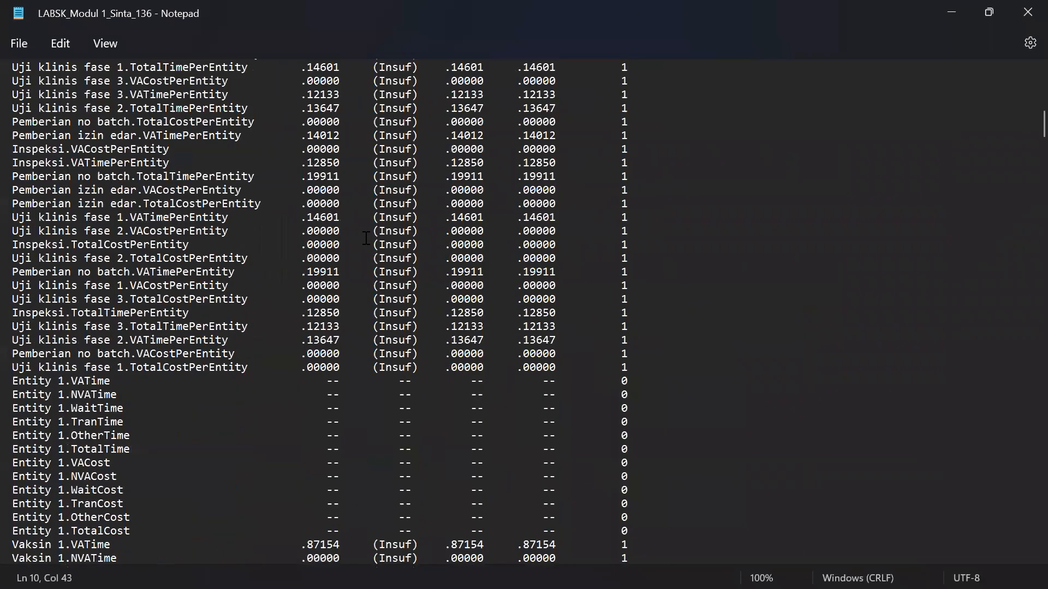
pyautogui.scroll(8, 366, 238)
pyautogui.click(842, 217)
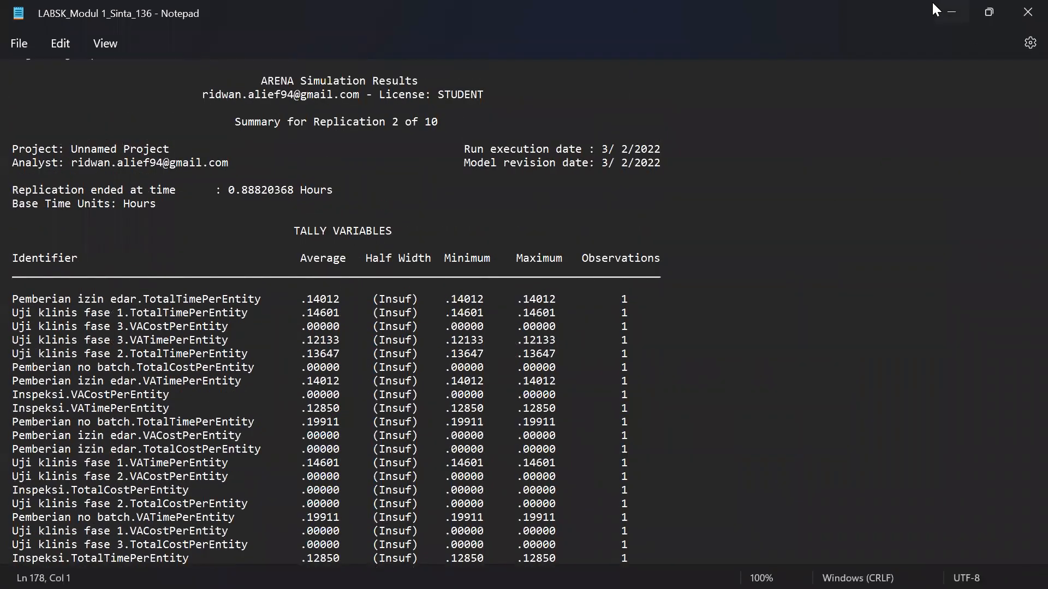
# Switch briefly to the PowerPoint presentation, return to the Notepad report, and select the end time of replication 2.
pyautogui.hotkey('alt', 'Tab')
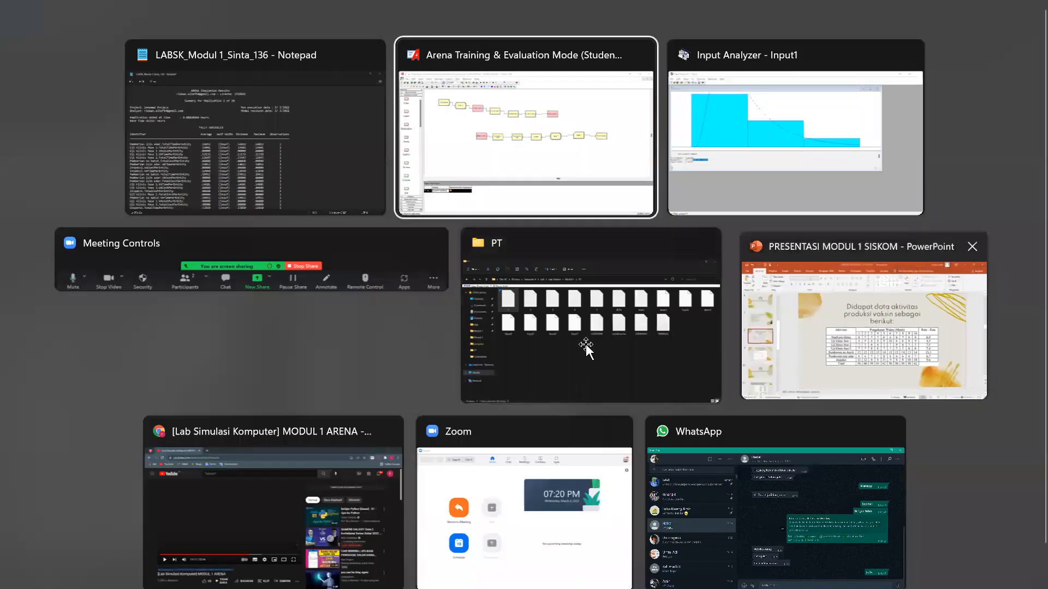
pyautogui.click(744, 319)
pyautogui.hotkey('alt', 'Tab')
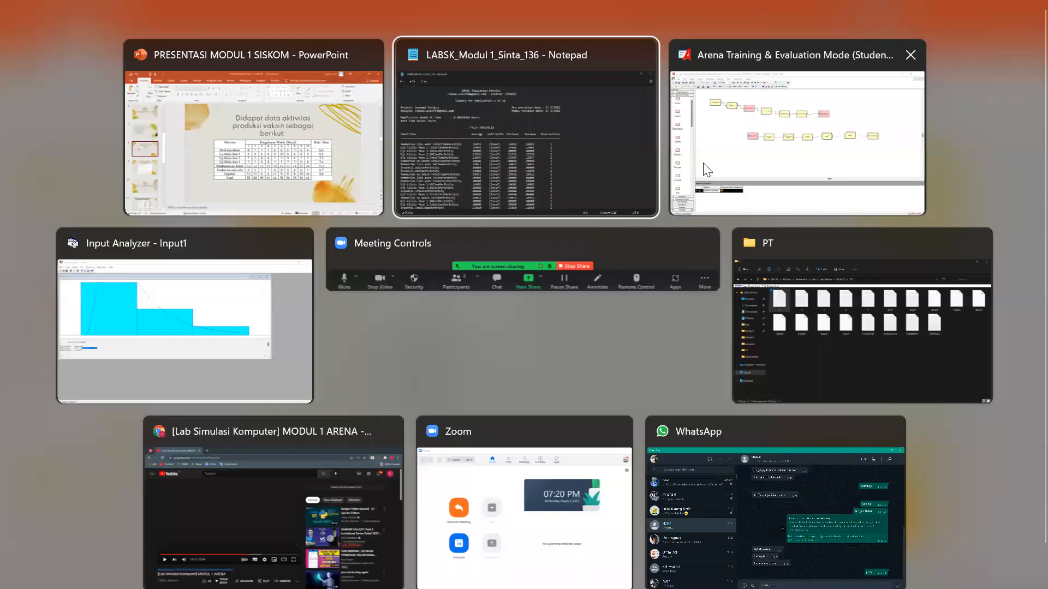
pyautogui.click(513, 93)
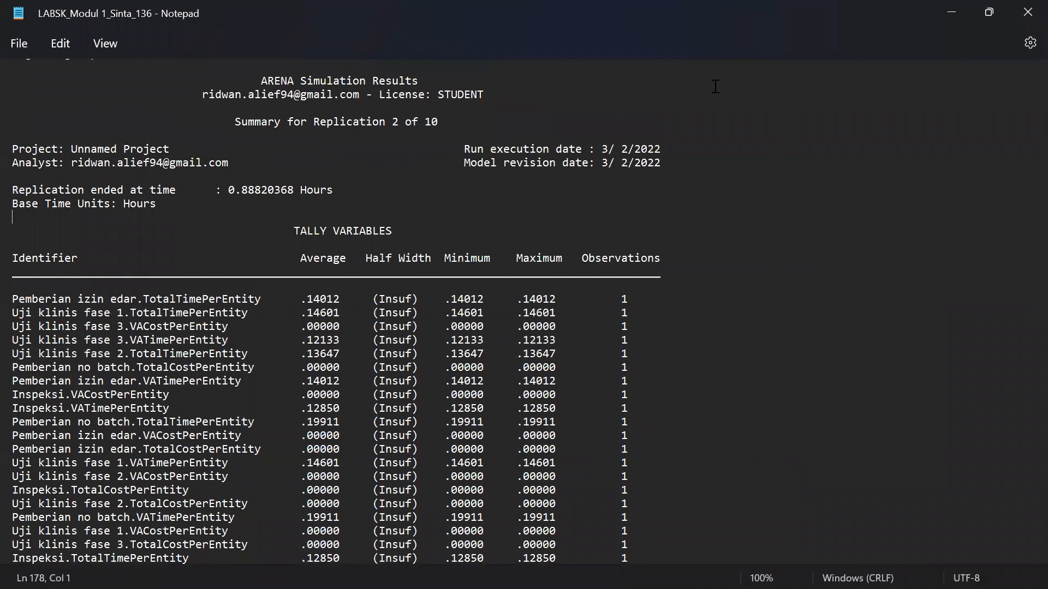
pyautogui.moveTo(227, 186); pyautogui.dragTo(309, 187)
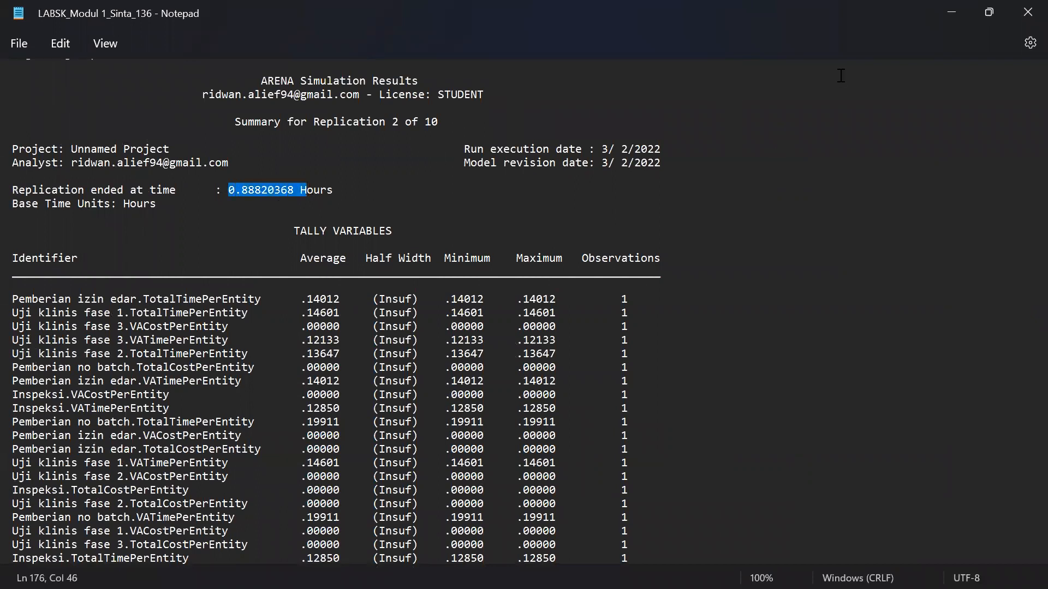
# Switch to the PowerPoint presentation and show slide 11 with the replication count, verification and validation tables.
pyautogui.hotkey('alt', 'Tab')
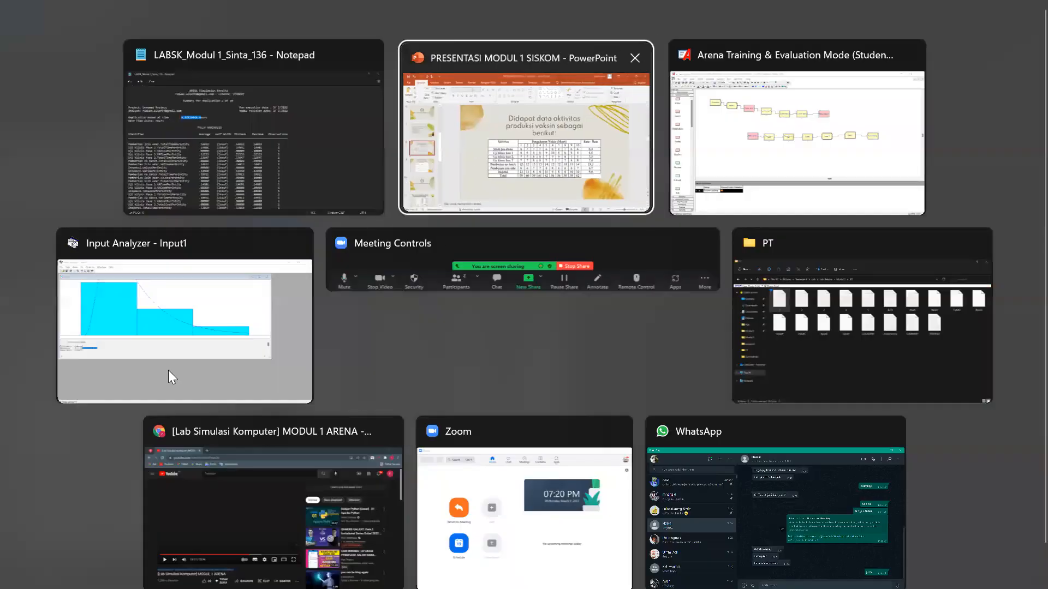
pyautogui.scroll(-2, 110, 393)
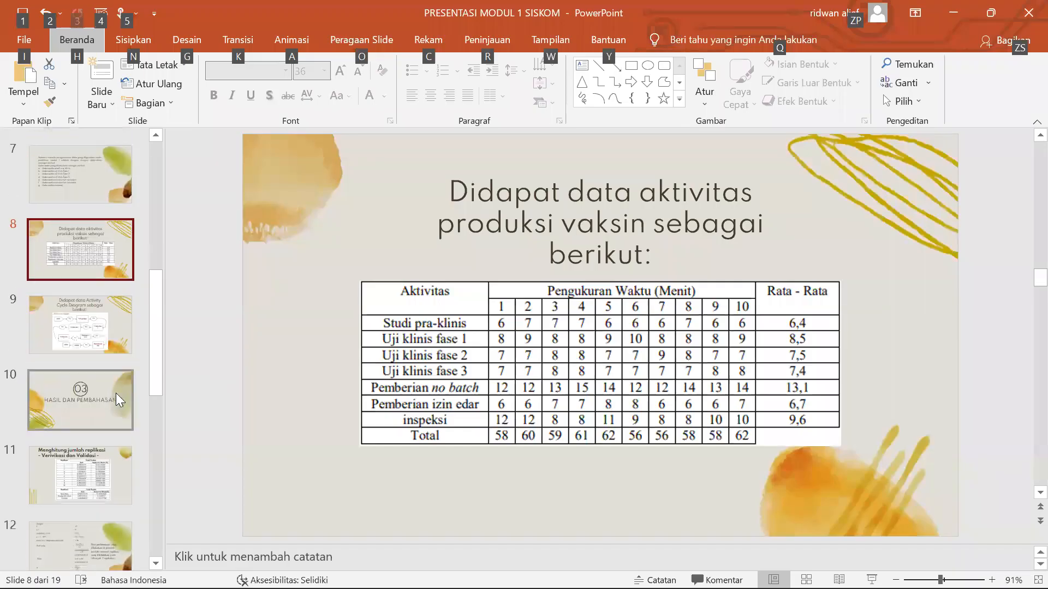
pyautogui.click(115, 393)
pyautogui.click(96, 466)
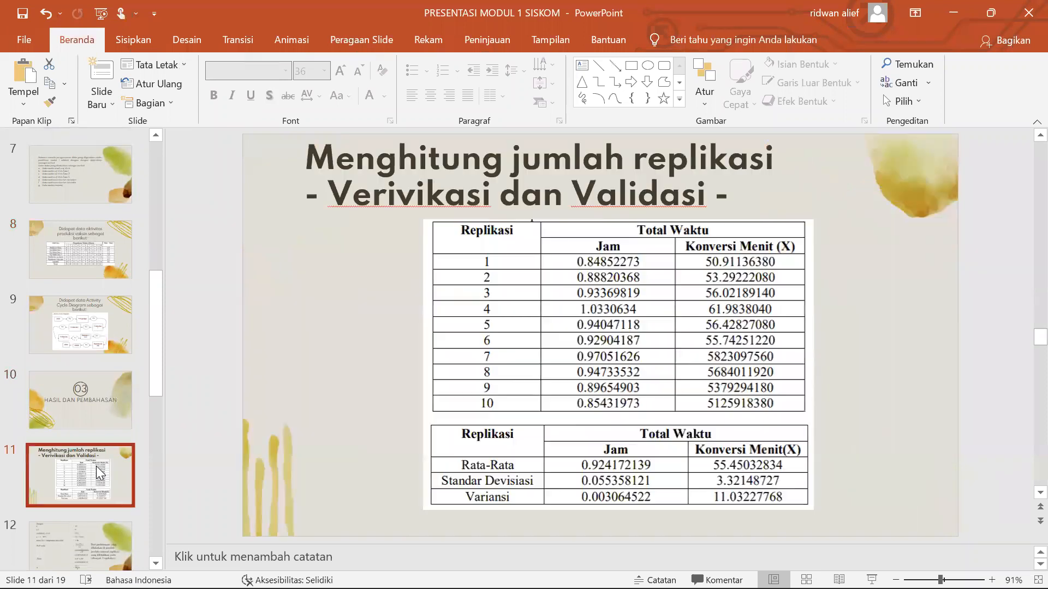